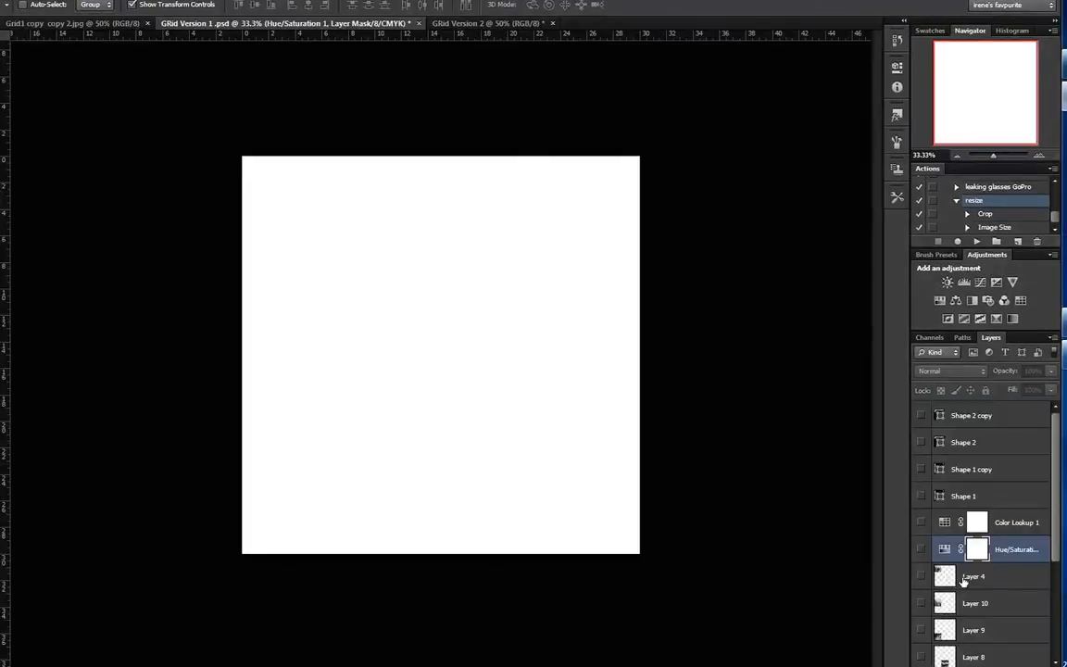
# Make all nine photo layers, Layer 2 through Layer 10, visible to fill the three-by-three grid
pyautogui.scroll(-5, 1047, 508)
pyautogui.moveTo(922, 656); pyautogui.dragTo(920, 530)
pyautogui.click(921, 492)
pyautogui.click(921, 465)
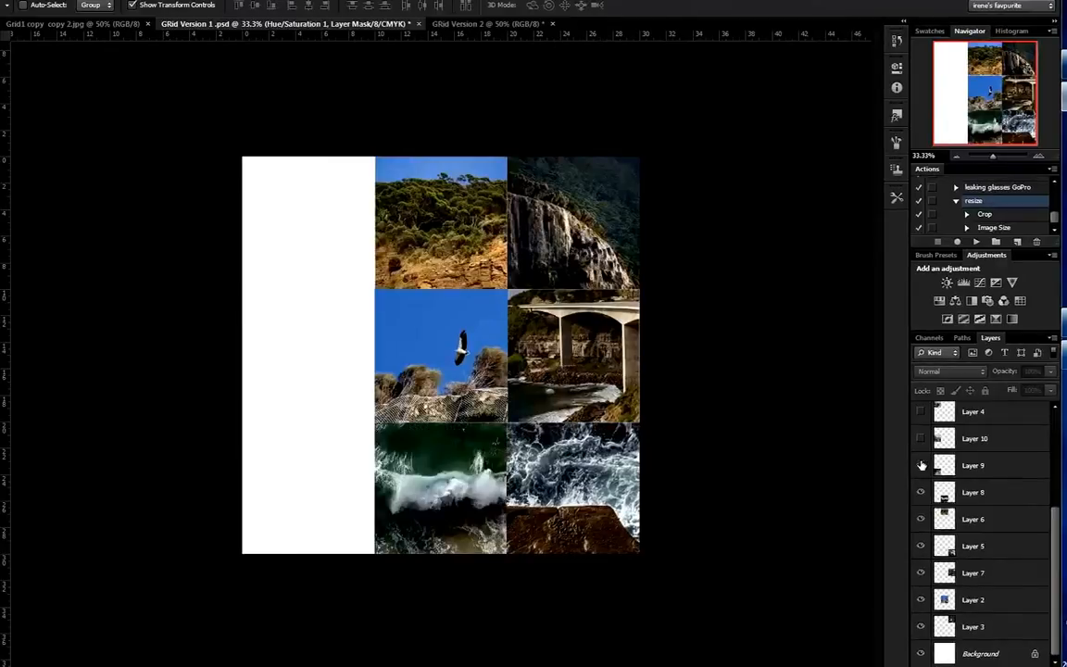
pyautogui.scroll(2, 966, 513)
pyautogui.moveTo(923, 522); pyautogui.dragTo(920, 494)
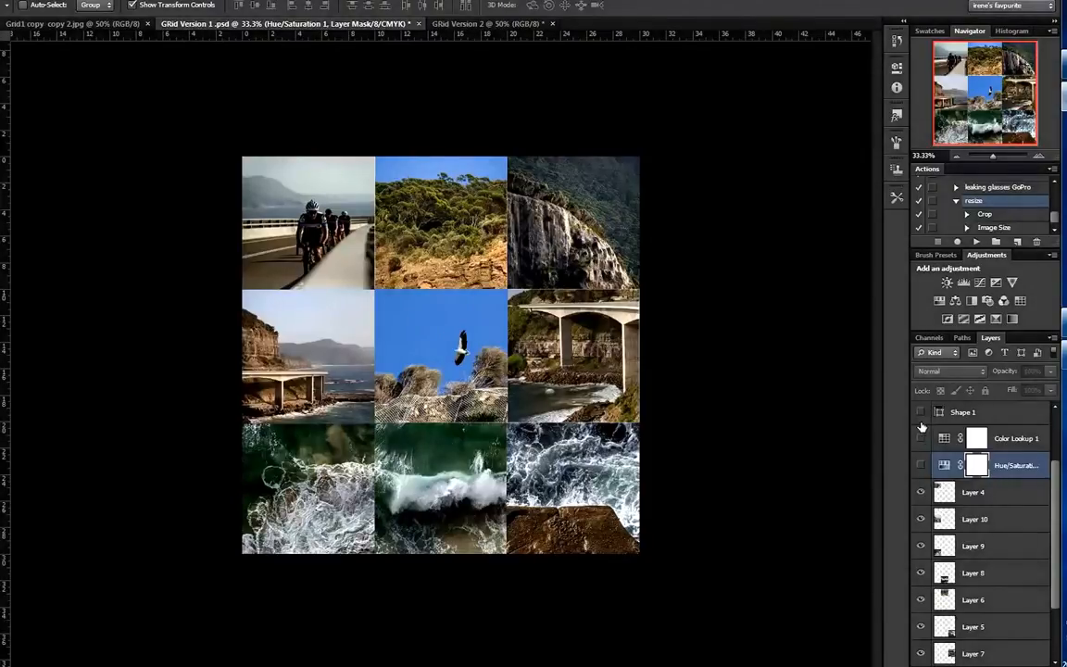
# Make the four shape layers forming the grid lines visible, along with the Hue/Saturation 1 and Color Lookup 1 adjustment layers
pyautogui.scroll(2, 964, 463)
pyautogui.click(920, 466)
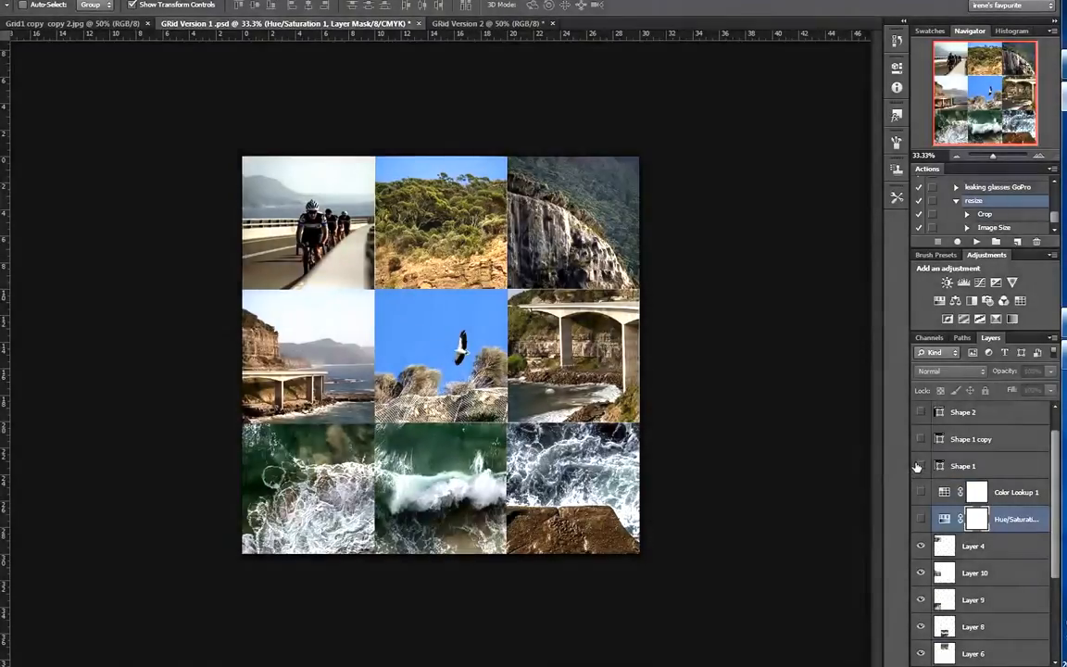
pyautogui.click(922, 415)
pyautogui.scroll(1, 941, 457)
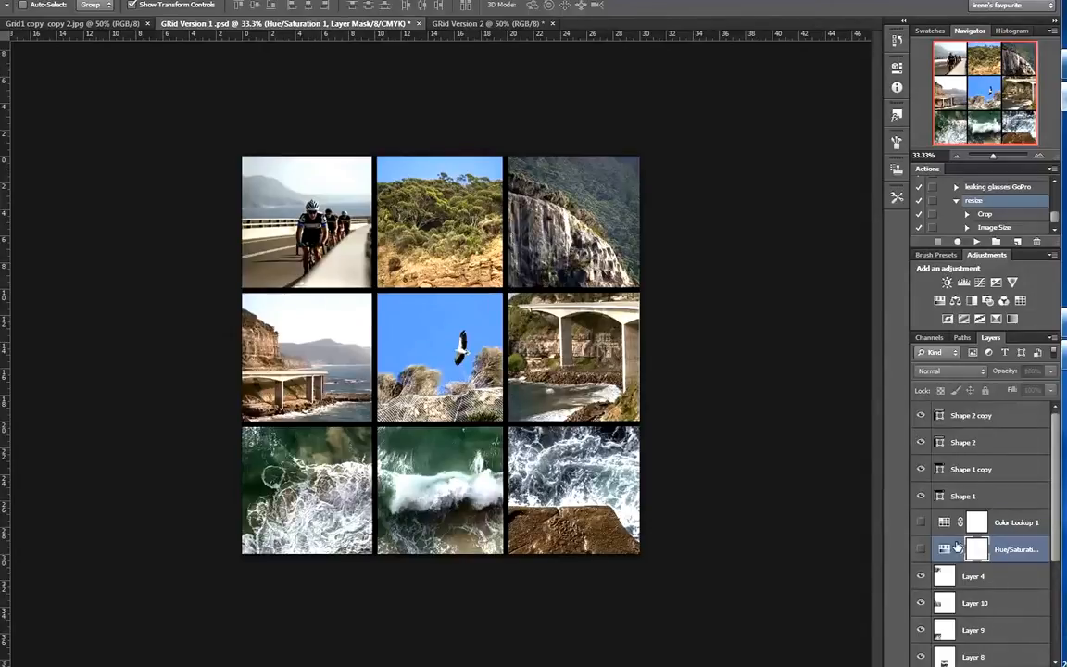
pyautogui.scroll(-1, 960, 548)
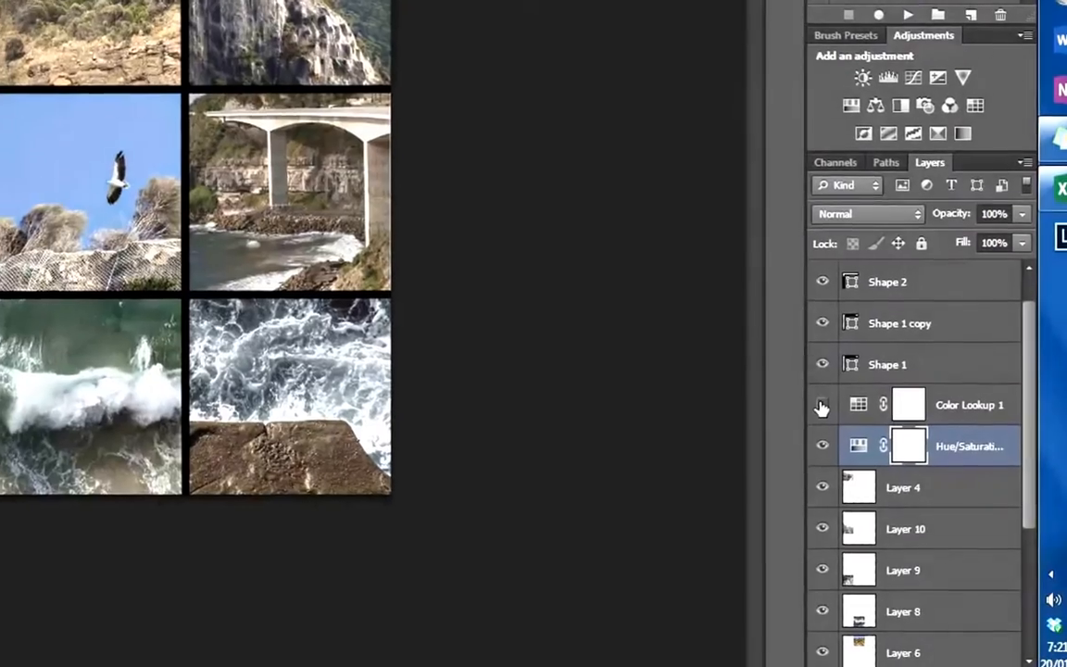
pyautogui.click(829, 412)
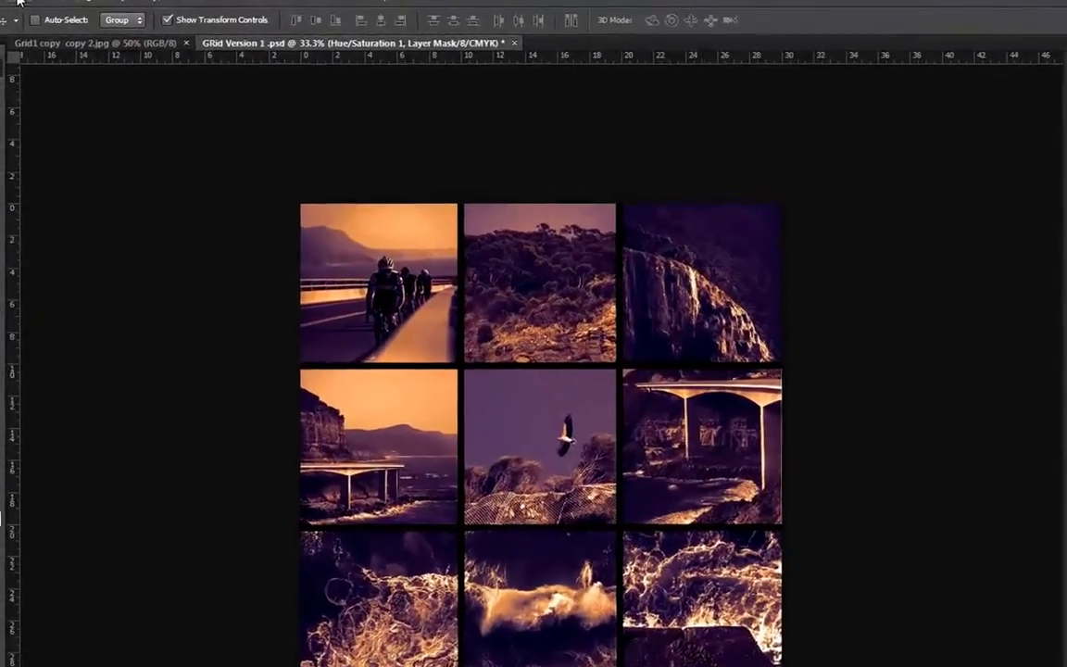
# Create a new 30.01 x 30.01 cm document at 150 pixels/inch in 8-bit RGB Color with a white background
pyautogui.click(28, 3)
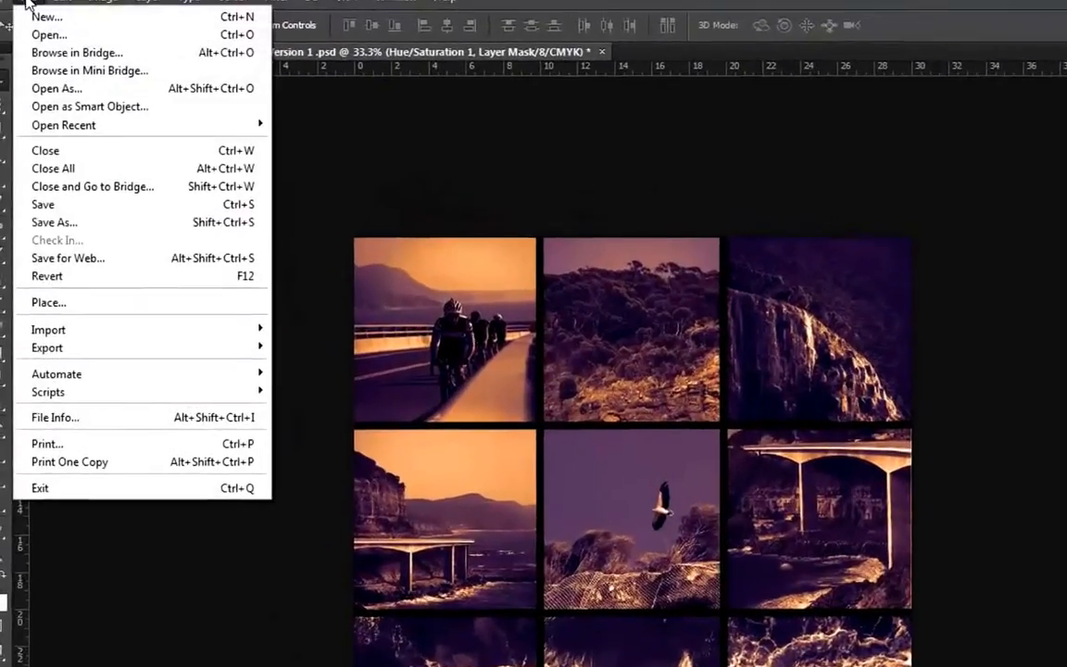
pyautogui.click(45, 16)
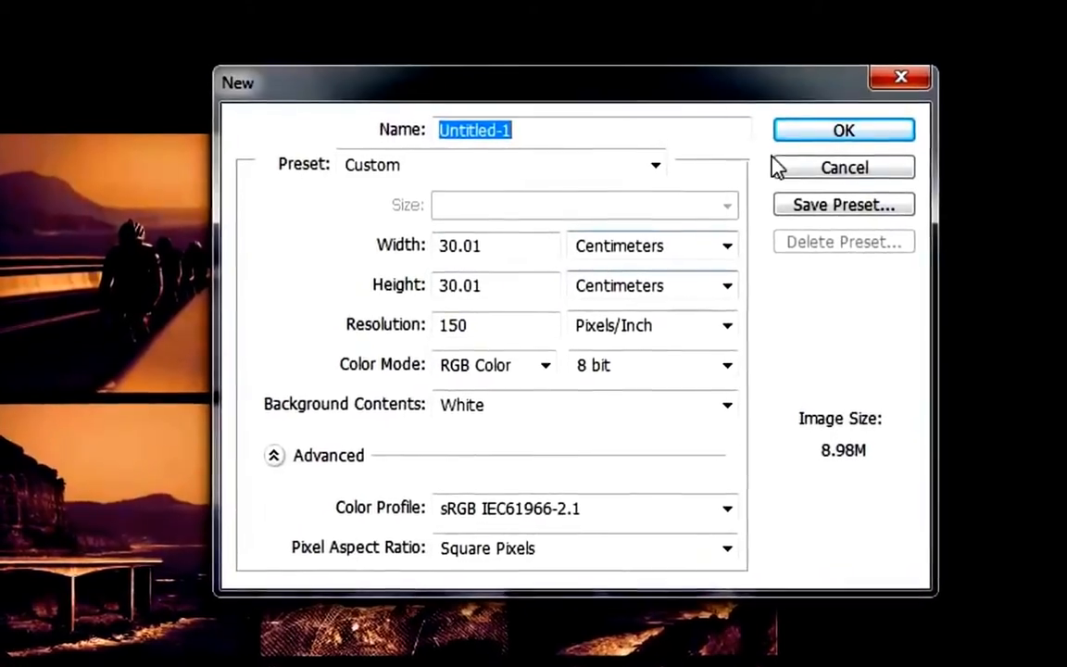
pyautogui.click(899, 139)
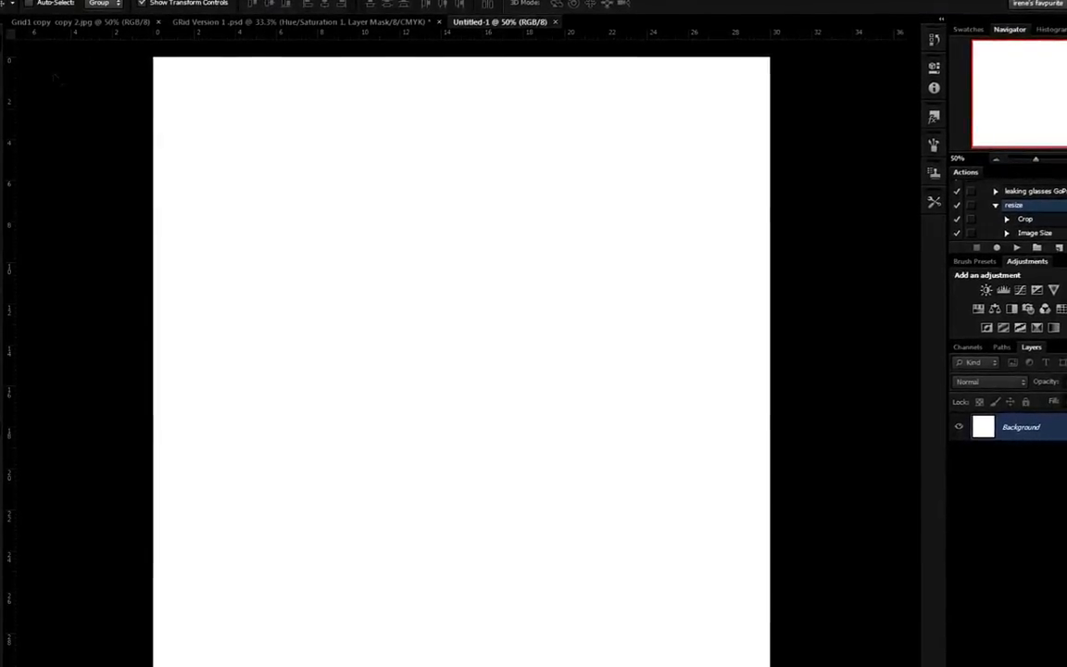
# Divide the blank canvas into a three-by-three grid with horizontal and vertical guides at 10 cm and 20 cm
pyautogui.click(251, 0)
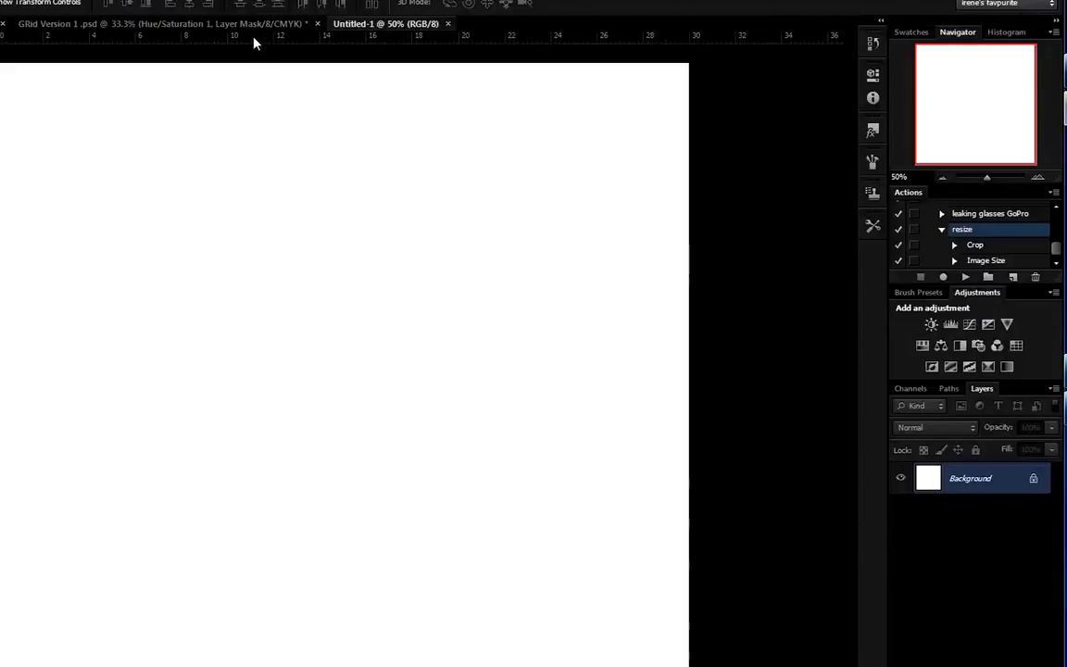
pyautogui.moveTo(255, 43); pyautogui.dragTo(228, 523)
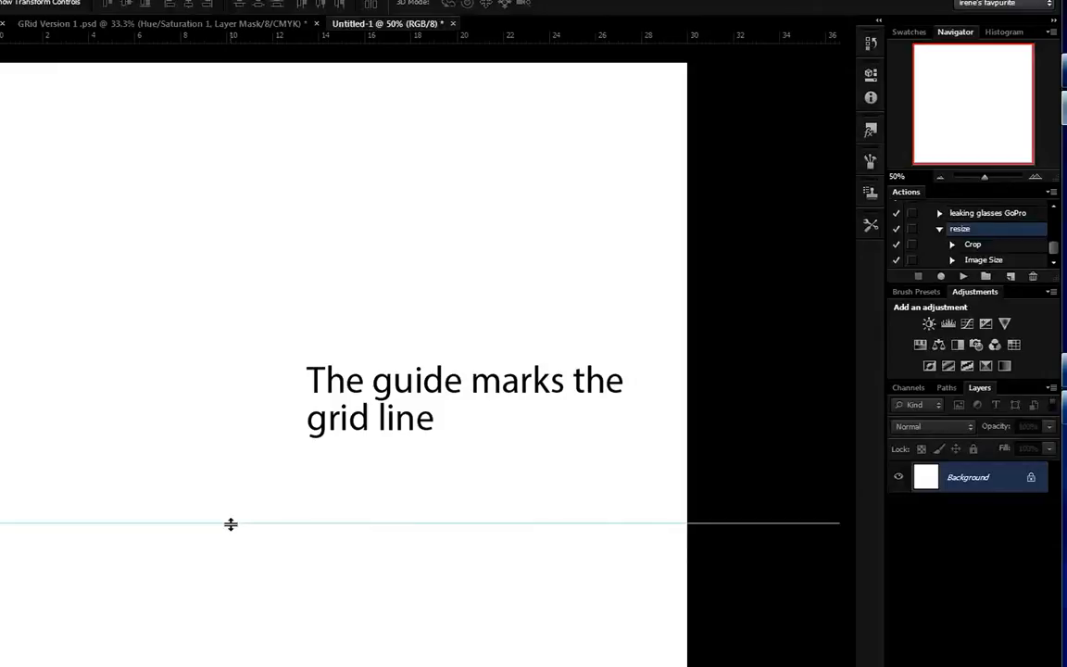
pyautogui.moveTo(259, 38); pyautogui.dragTo(252, 332)
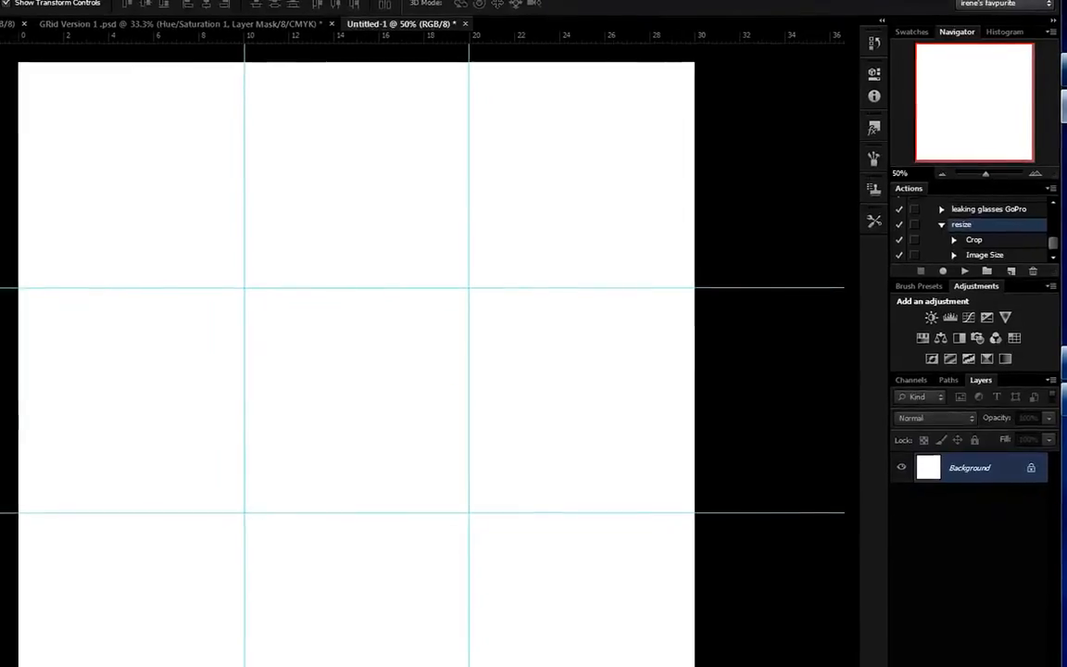
# Set the ruler units to Centimeters in the Units & Rulers preferences
pyautogui.hotkey('alt', 'e')
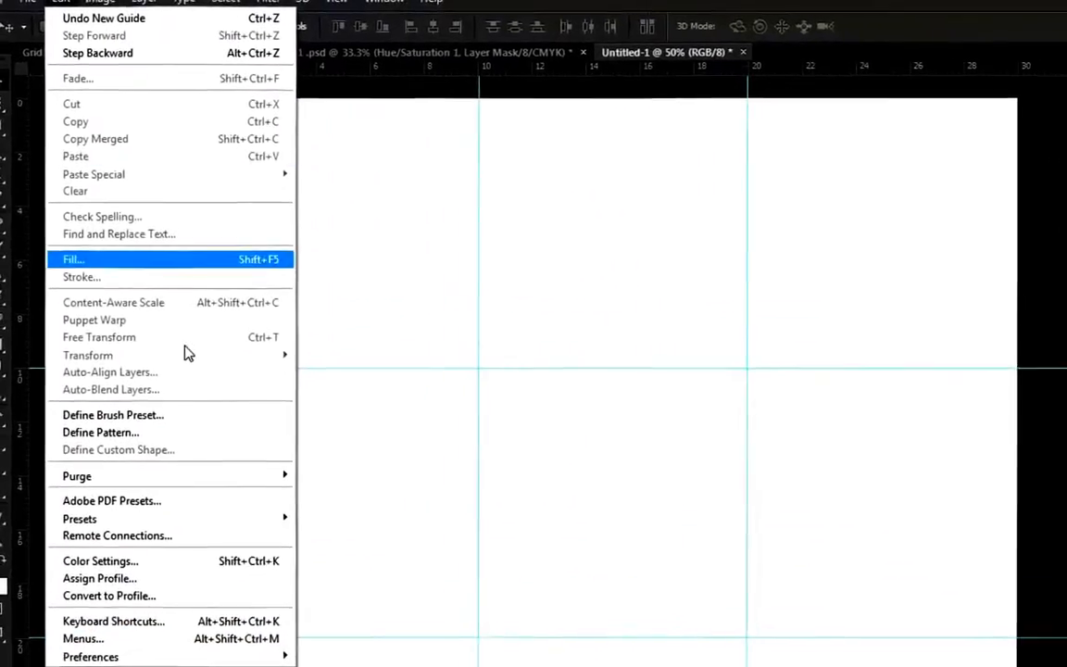
pyautogui.moveTo(115, 656)
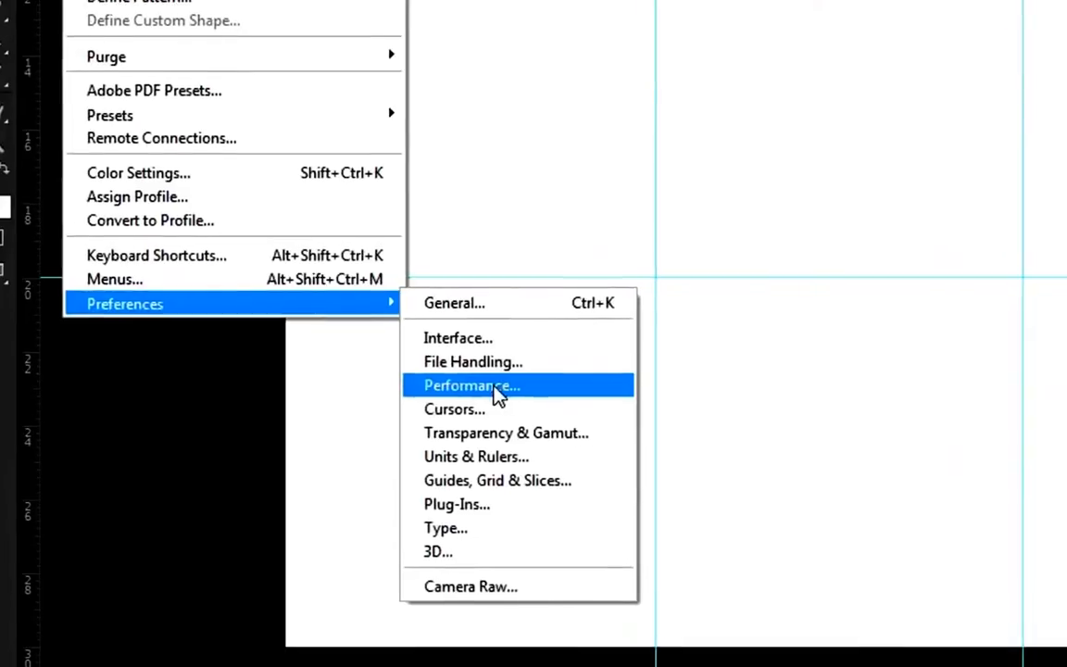
pyautogui.click(497, 480)
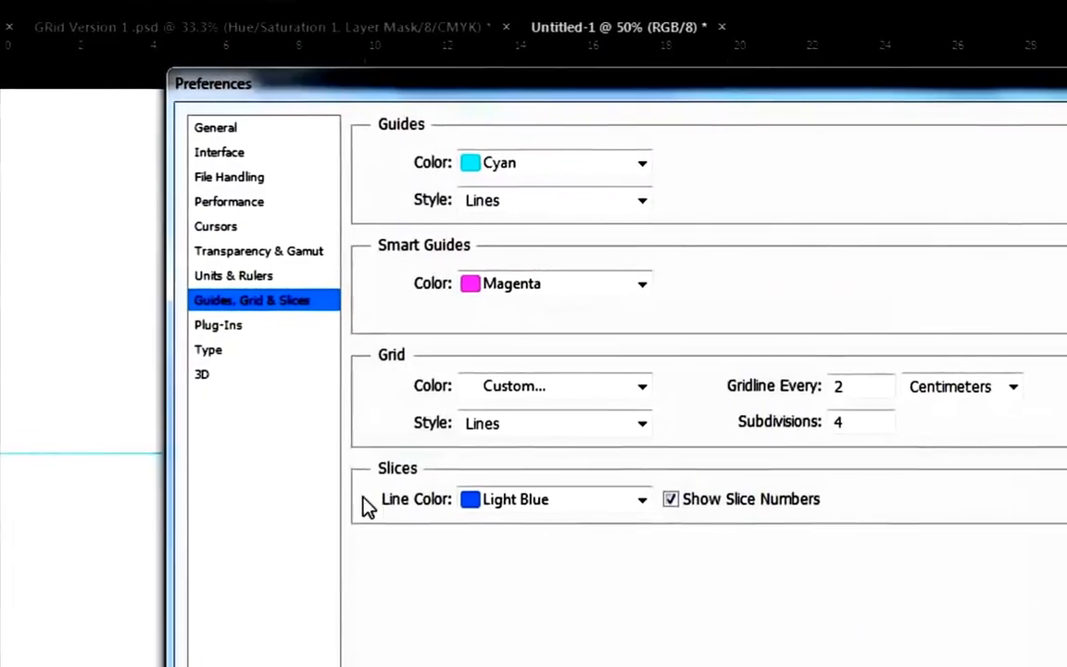
pyautogui.click(248, 278)
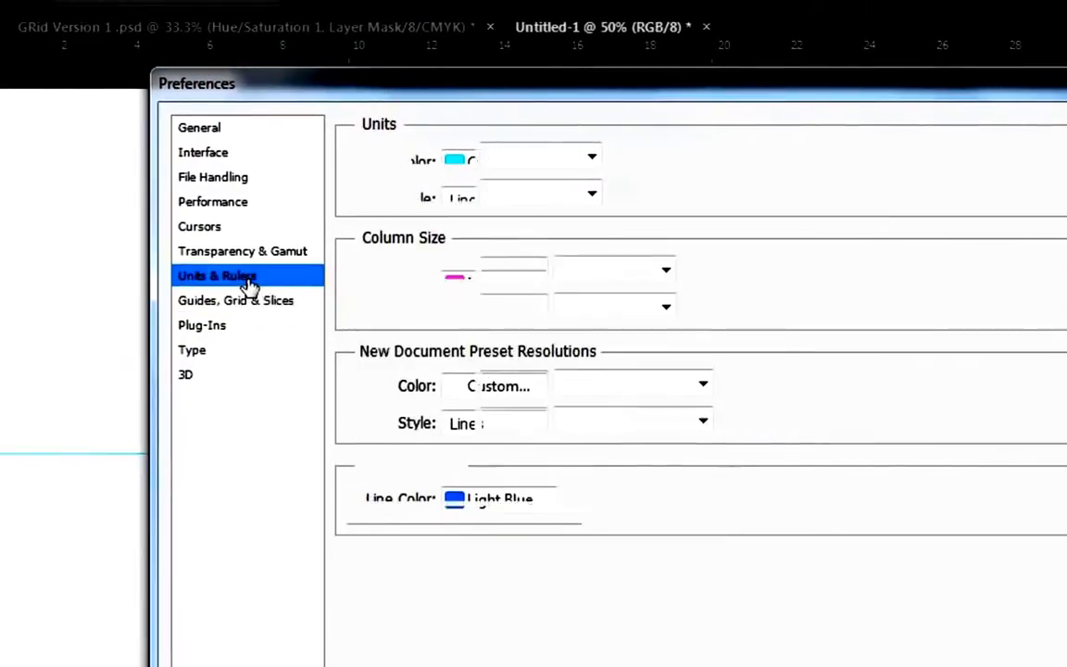
pyautogui.click(592, 157)
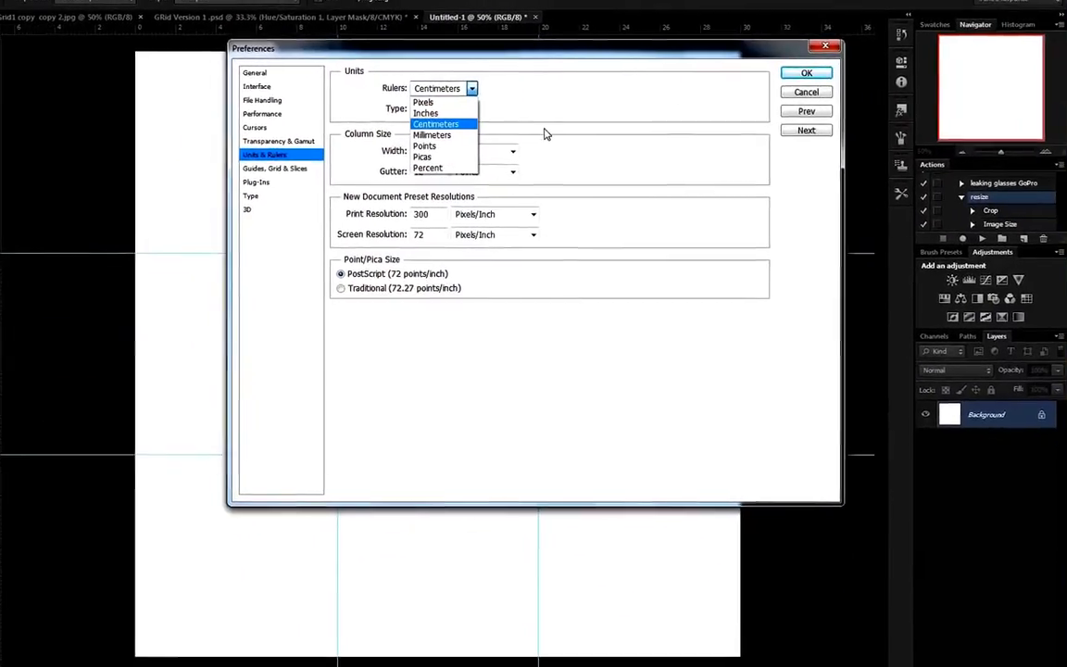
pyautogui.click(545, 134)
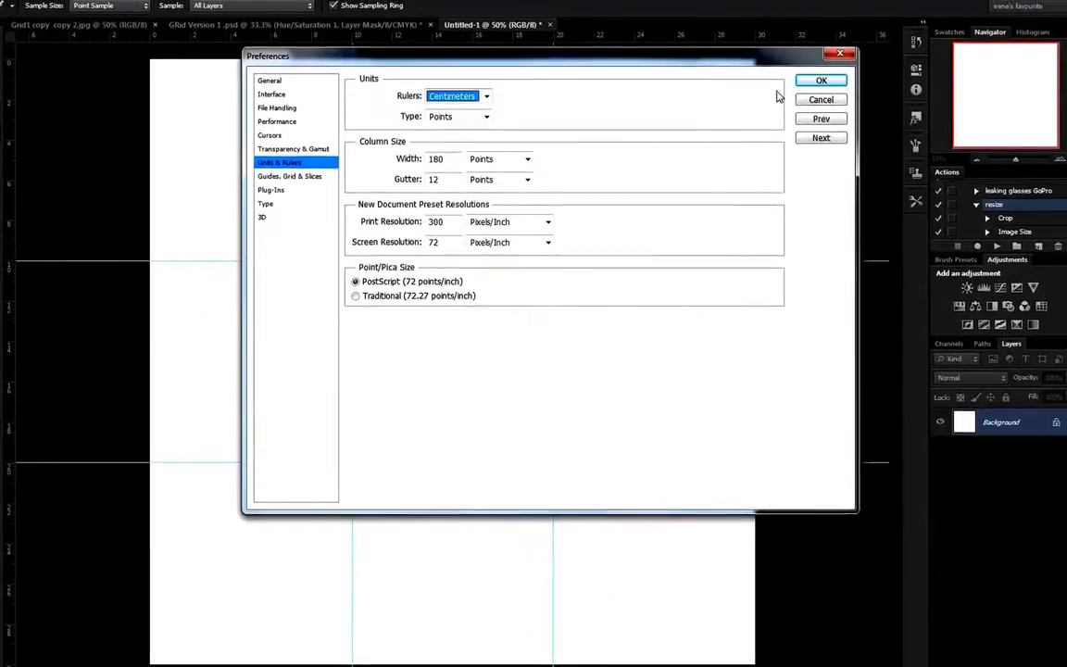
pyautogui.click(806, 73)
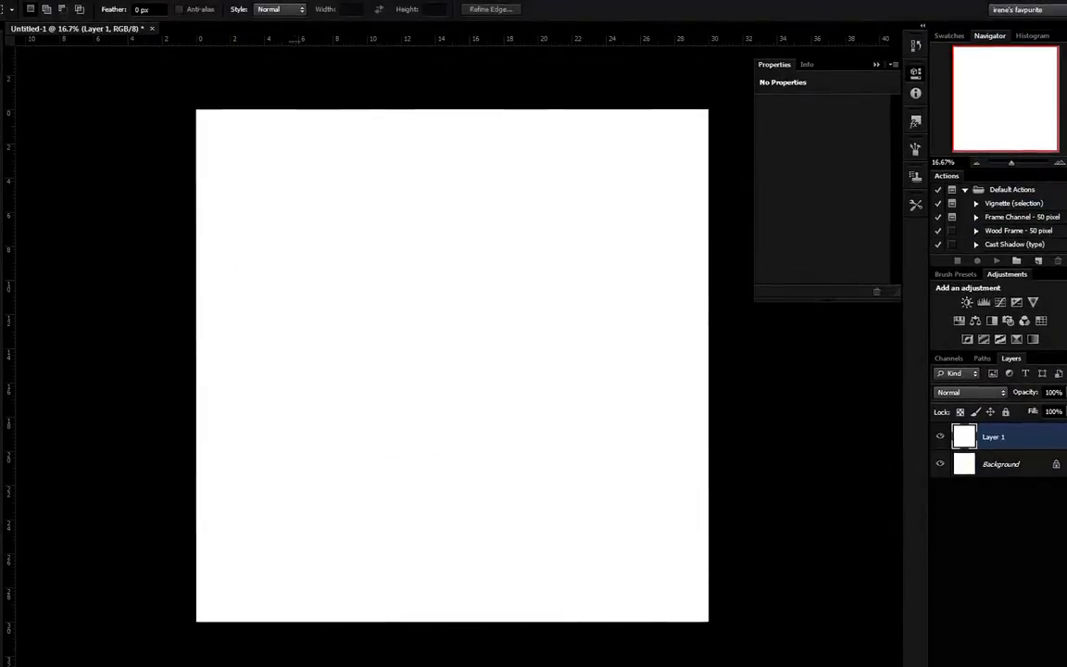
# Add a horizontal guide at the 10 cm position using the New Guide command
pyautogui.click(188, 4)
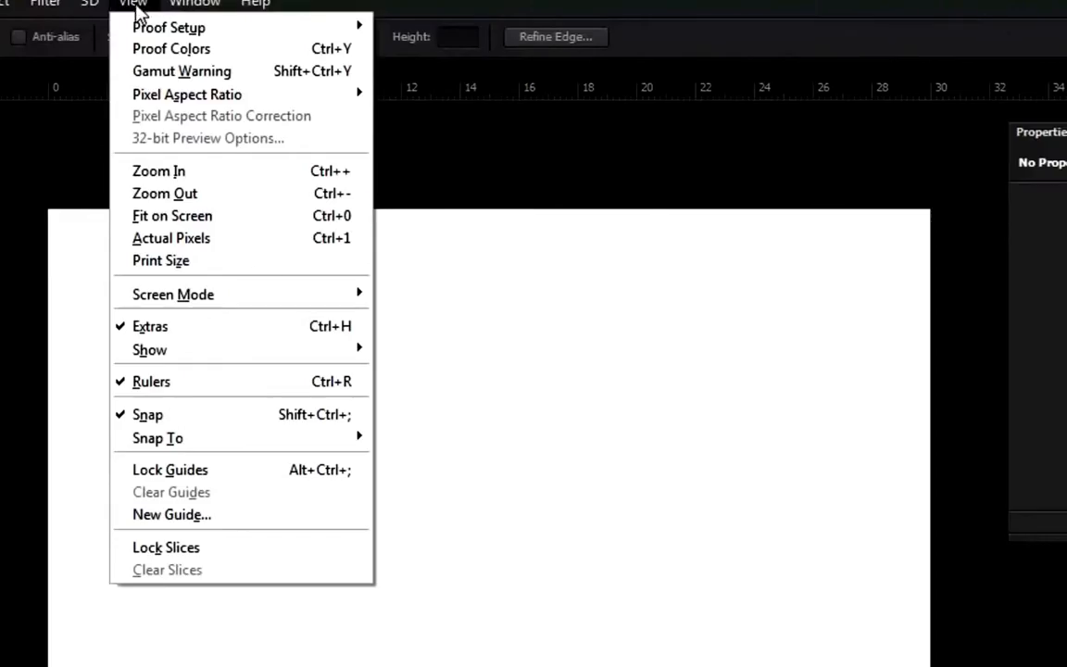
pyautogui.click(207, 517)
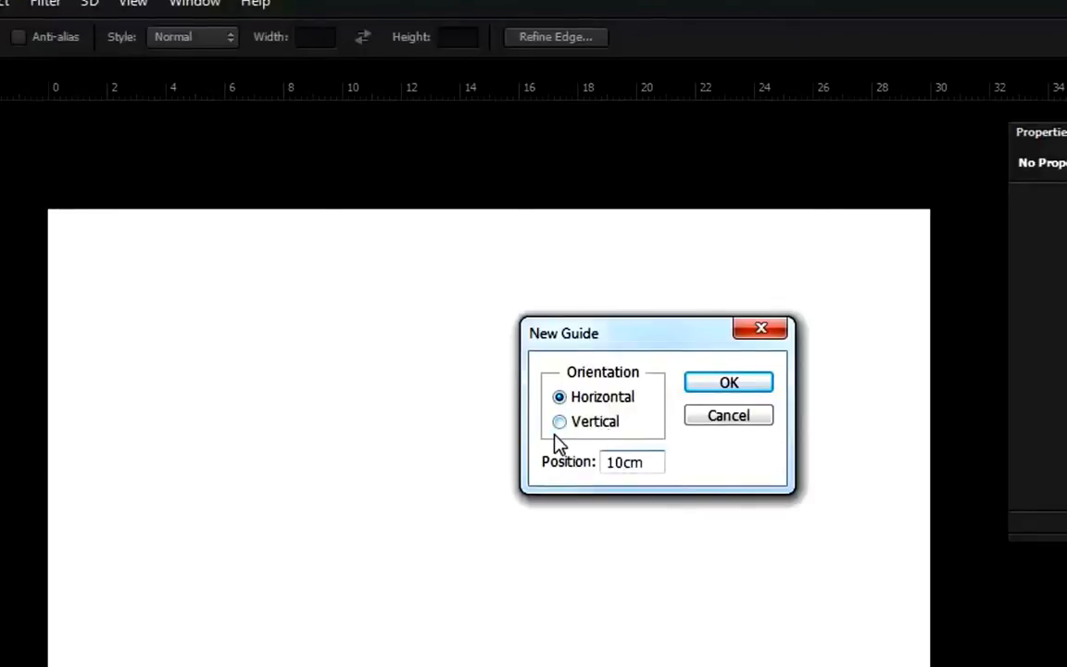
pyautogui.click(730, 386)
# Add a vertical guide at the 10 cm position using the New Guide command
pyautogui.click(119, 8)
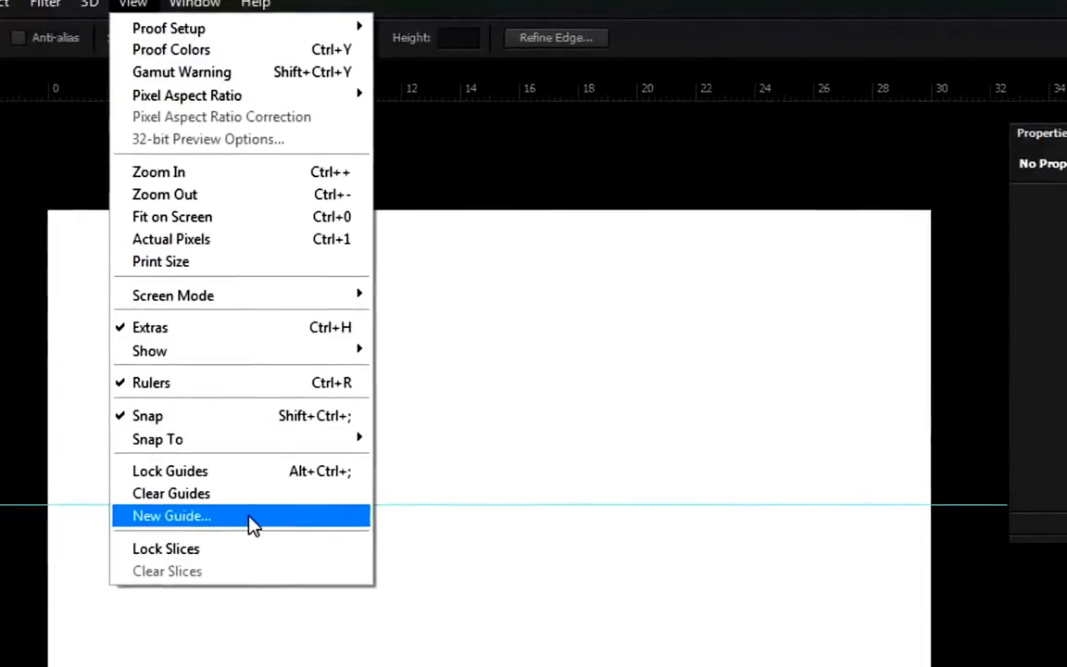
pyautogui.click(252, 517)
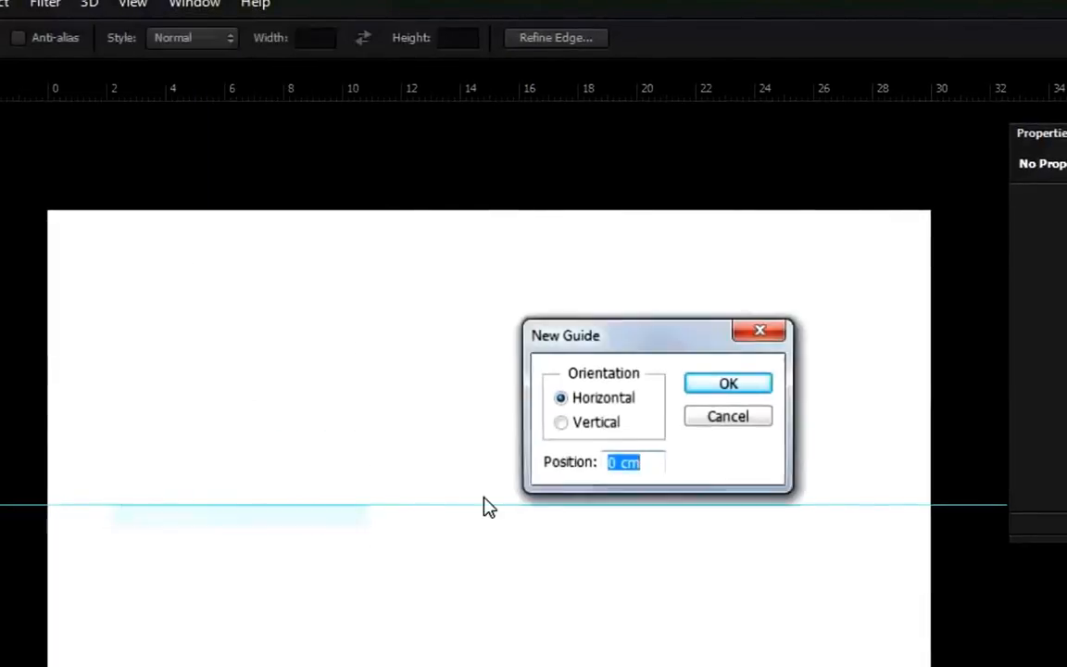
pyautogui.click(607, 464)
pyautogui.write('1')
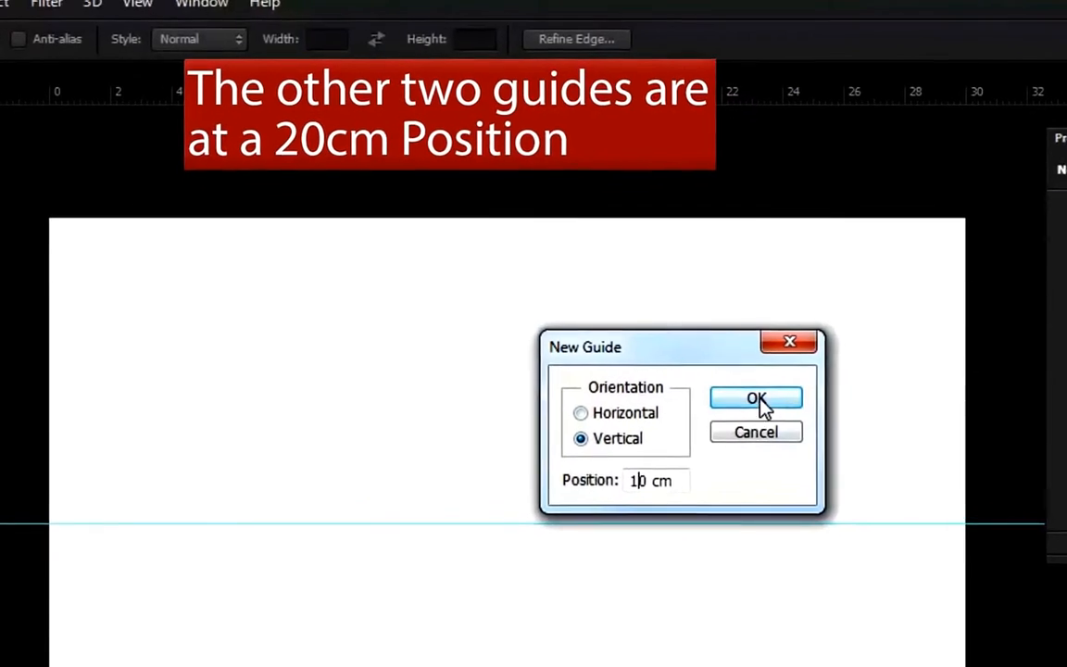
pyautogui.click(784, 416)
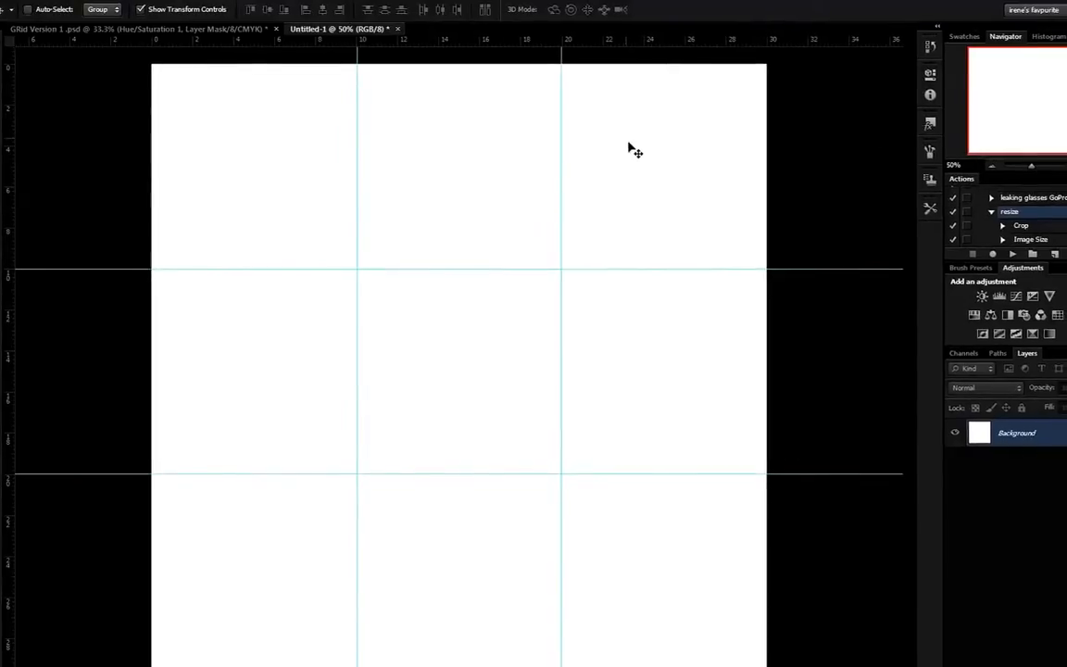
# Start opening an image file and go up one level to the GRID IMAGES folder
pyautogui.moveTo(1016, 2)
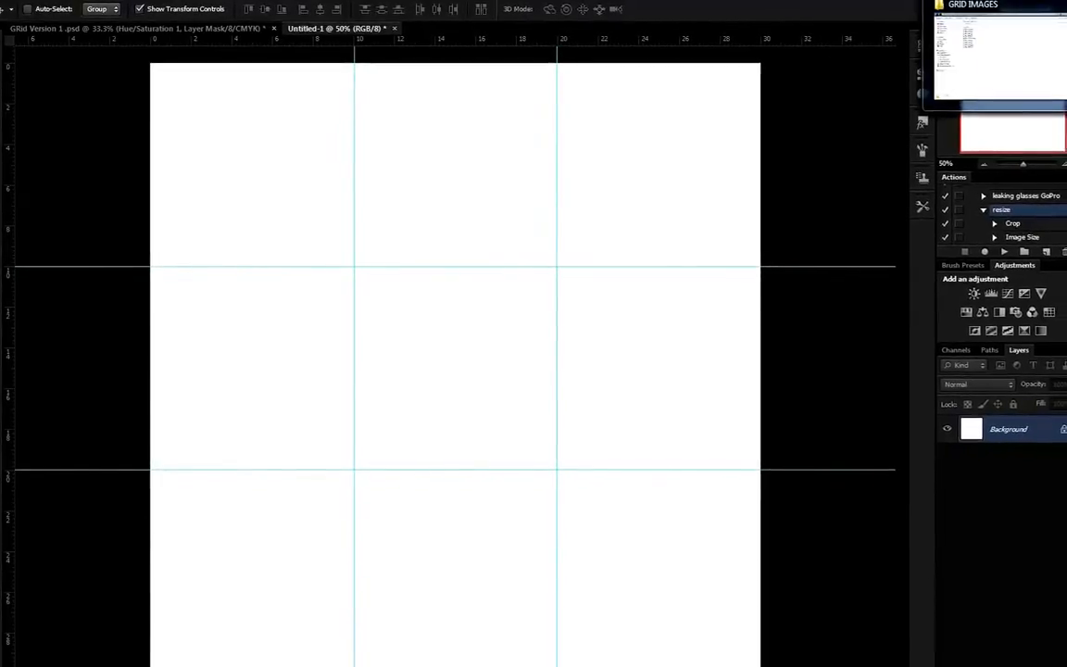
pyautogui.click(21, 0)
pyautogui.click(25, 19)
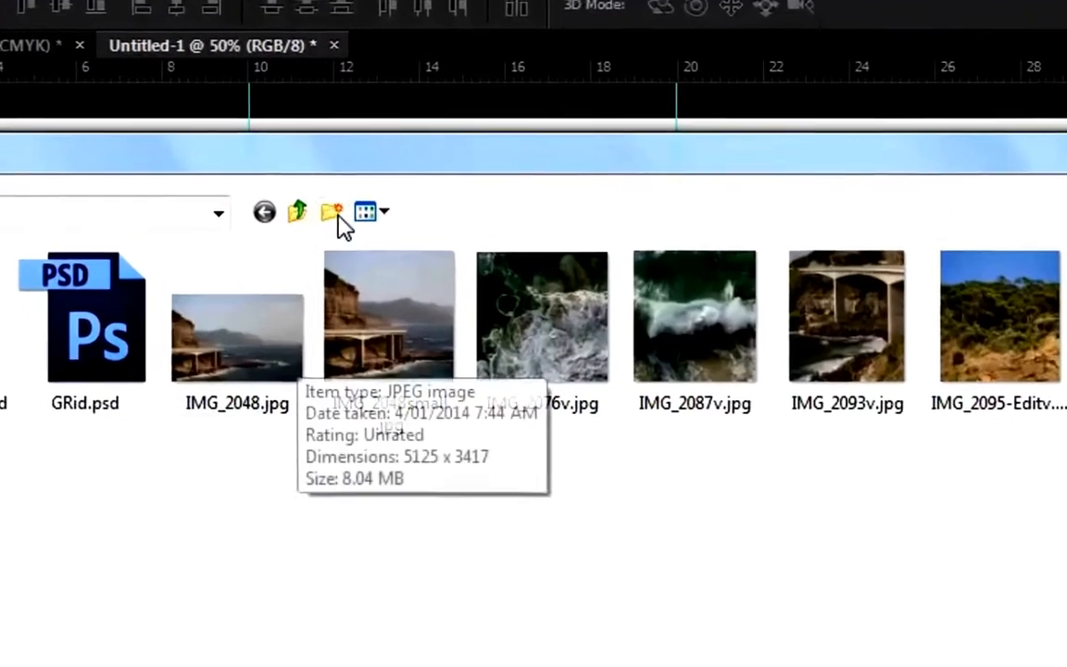
pyautogui.click(297, 212)
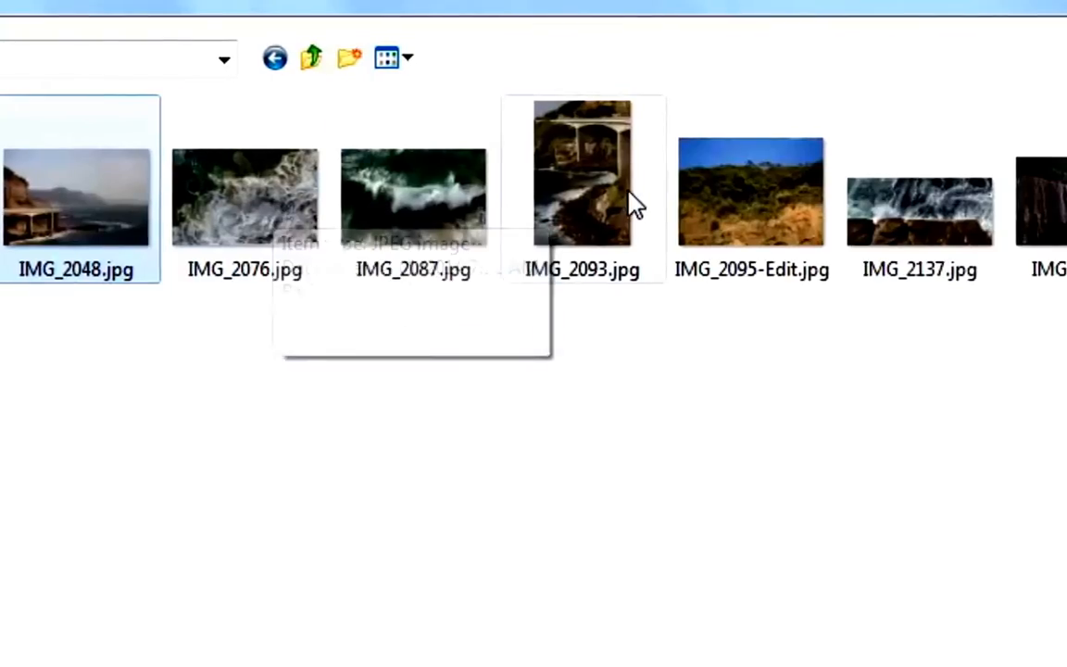
pyautogui.moveTo(382, 203)
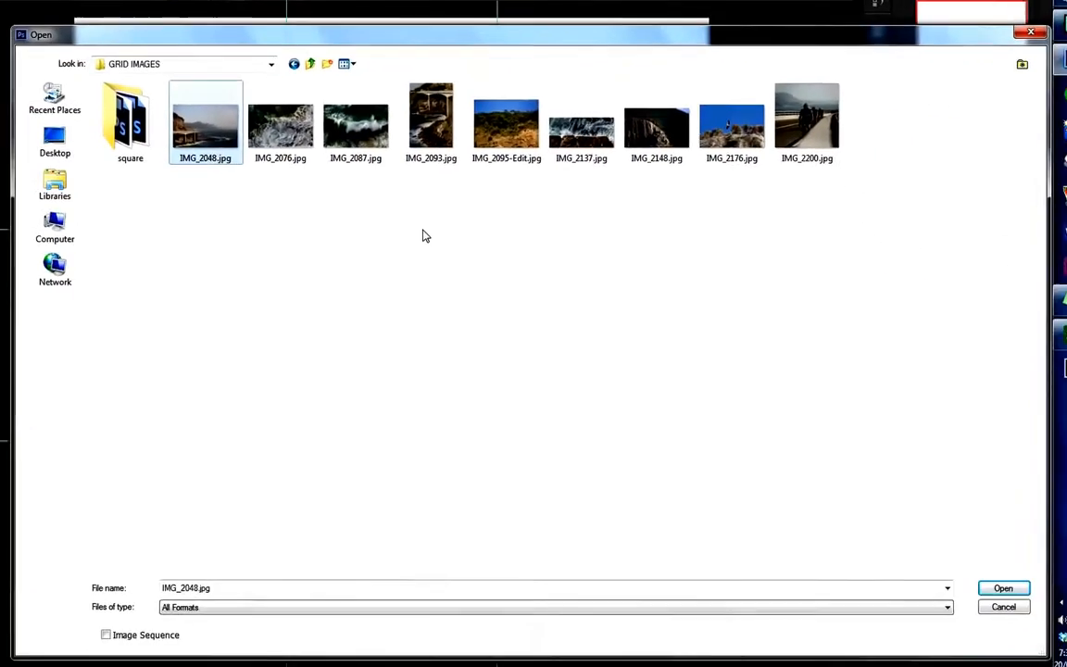
# Create a new folder named "Grid size" inside the GRID IMAGES folder
pyautogui.rightClick(422, 236)
pyautogui.moveTo(343, 399)
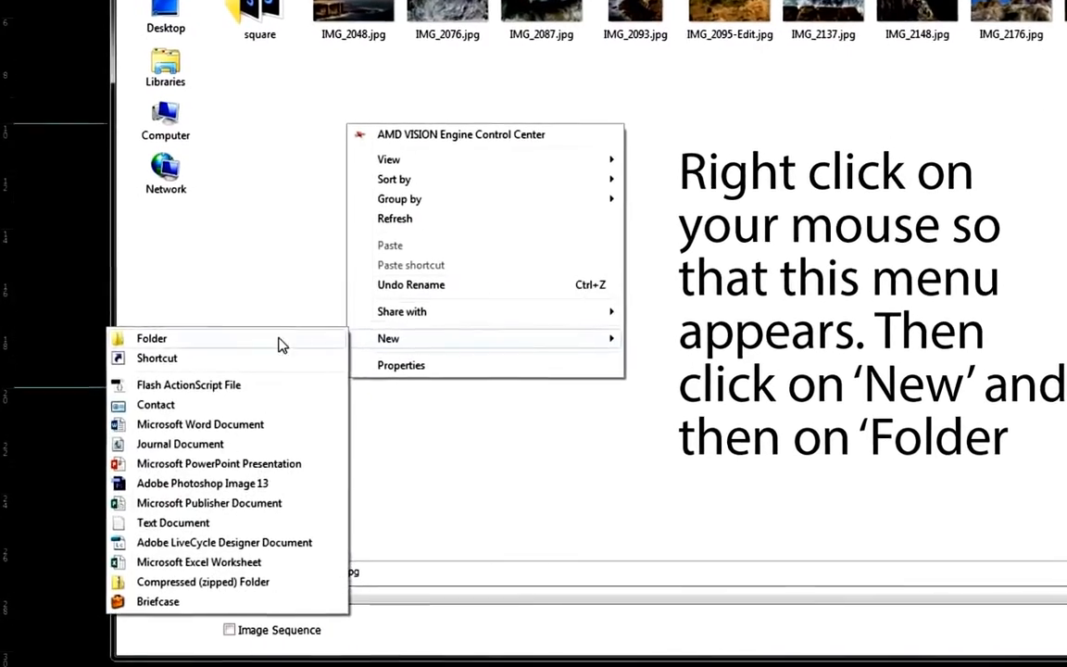
pyautogui.click(278, 340)
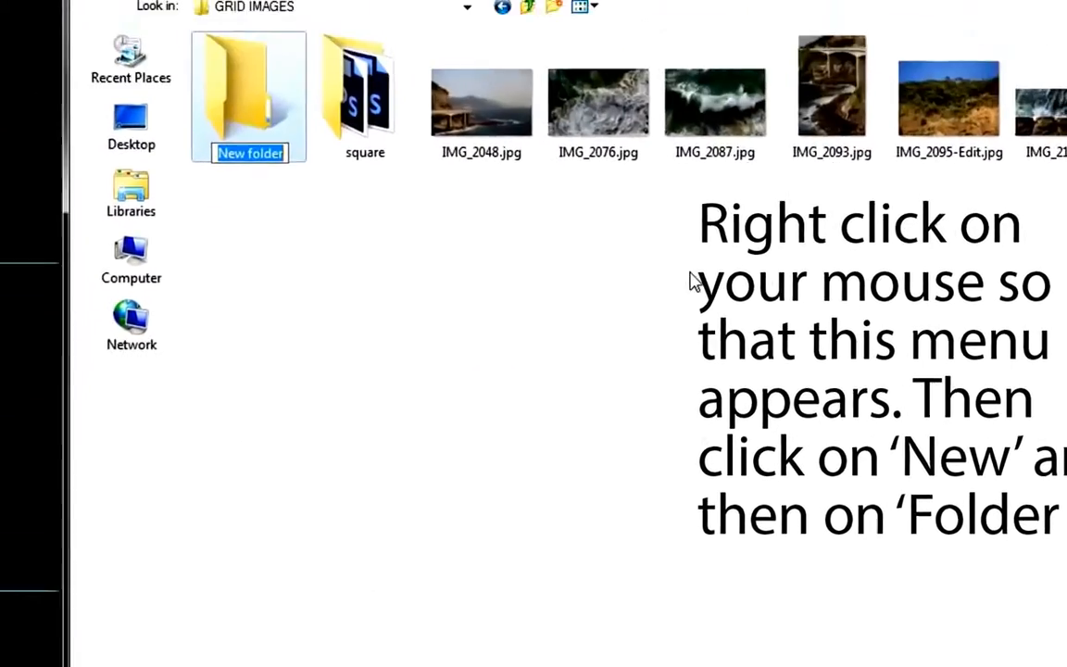
pyautogui.write('Grid ')
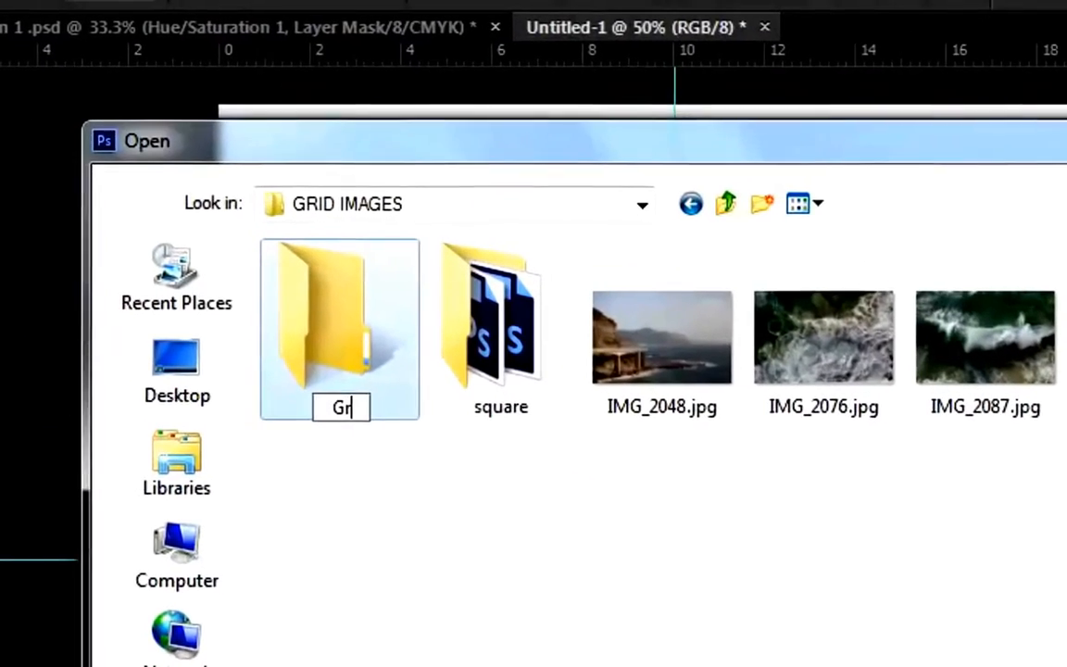
pyautogui.write('siz')
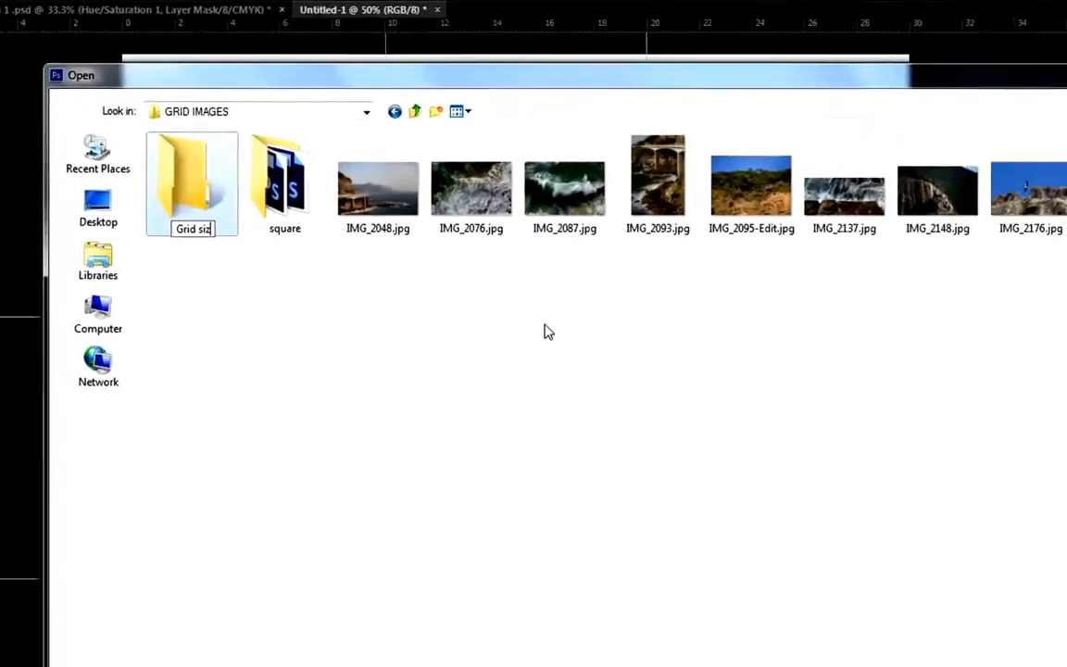
pyautogui.write('e')
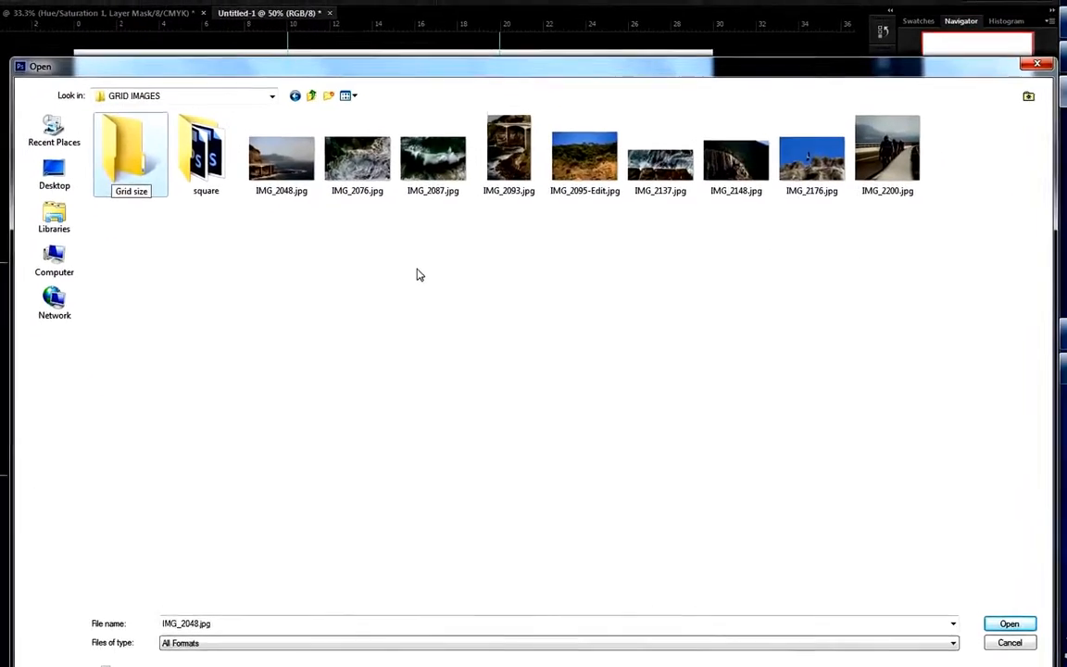
pyautogui.click(549, 332)
# Copy all nine photos in the GRID IMAGES folder and go into the Grid size subfolder to place the copies
pyautogui.moveTo(1045, 282); pyautogui.dragTo(212, 148)
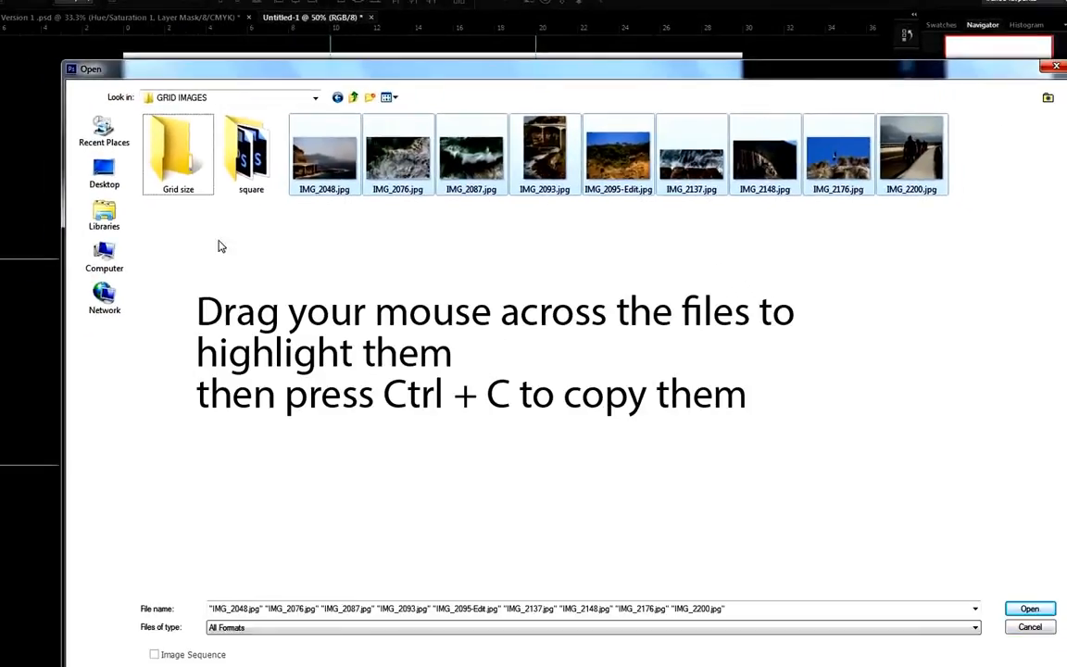
pyautogui.doubleClick(188, 172)
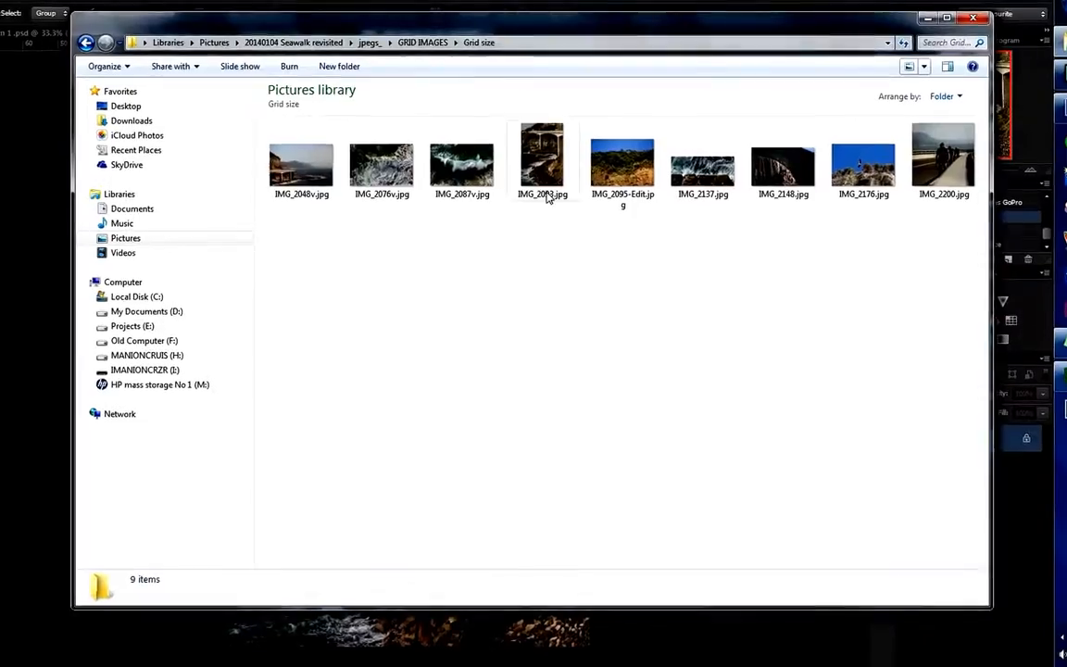
# Rename the copied IMG_2093.jpg in the Grid size folder as IMG_2093v.jpg
pyautogui.click(547, 197)
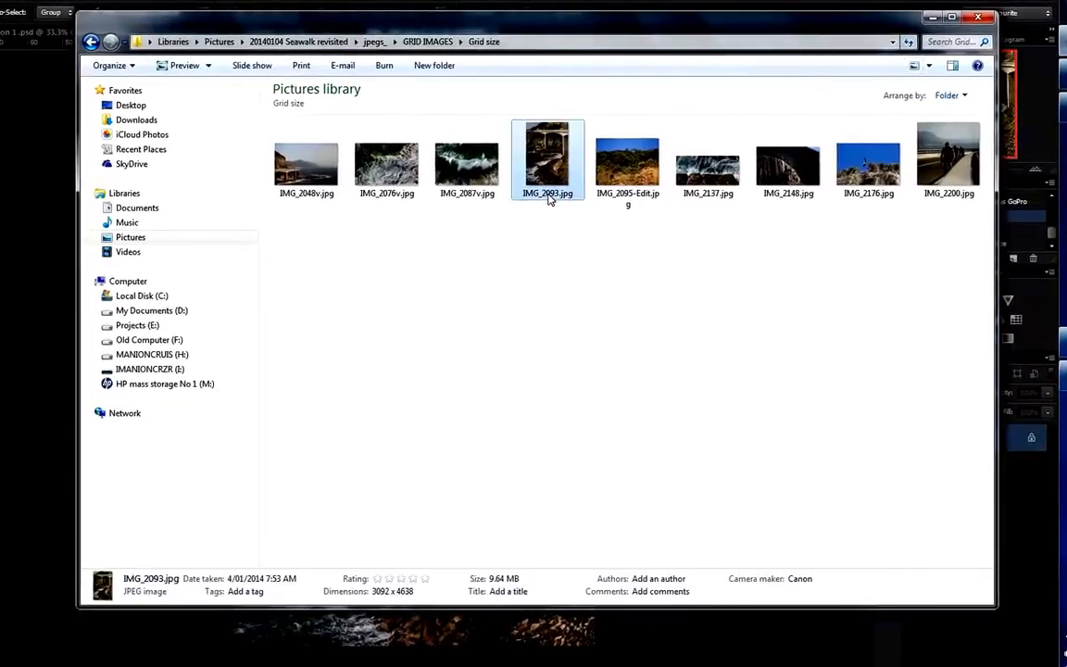
pyautogui.click(546, 195)
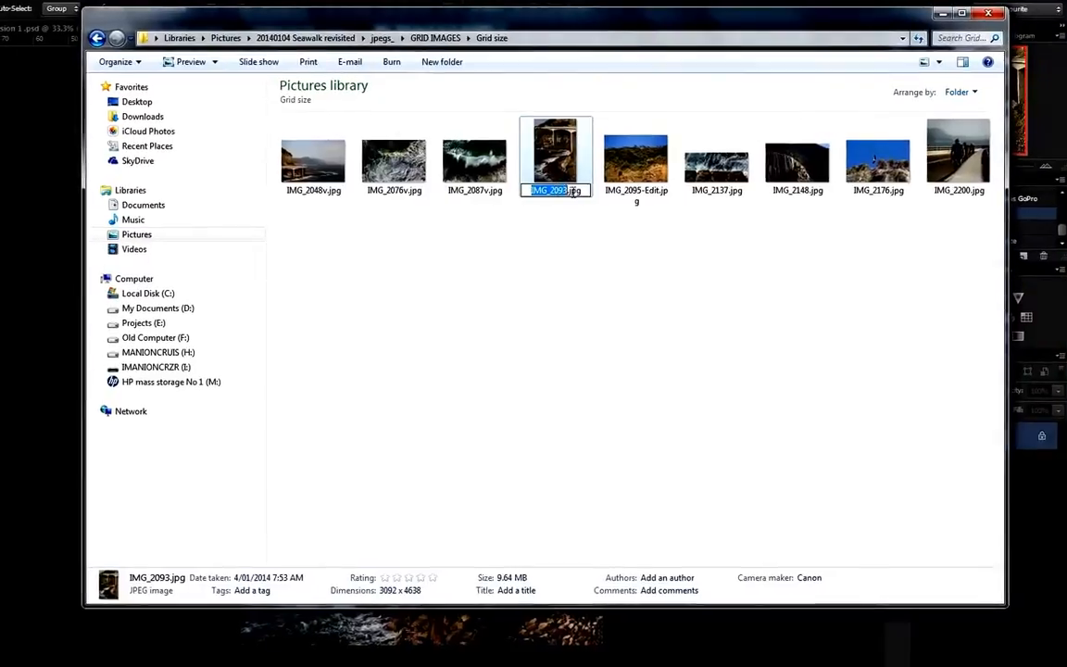
pyautogui.press('Right')
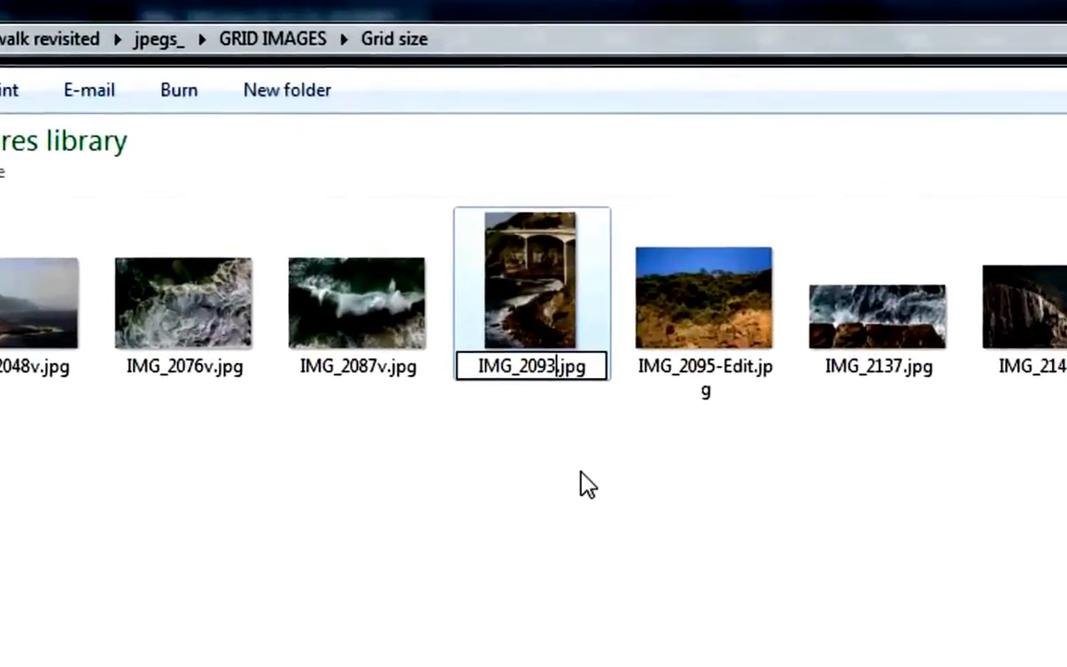
pyautogui.write('v')
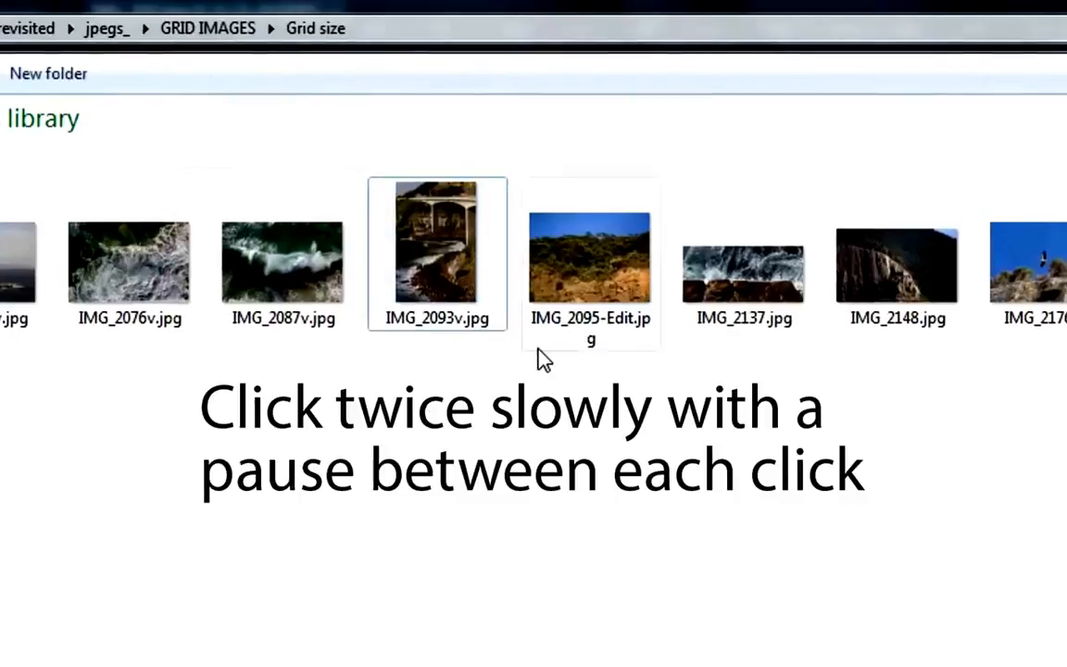
# Rename the copied IMG_2095-Edit.jpg as IMG_2095-Editv.jpg
pyautogui.click(591, 326)
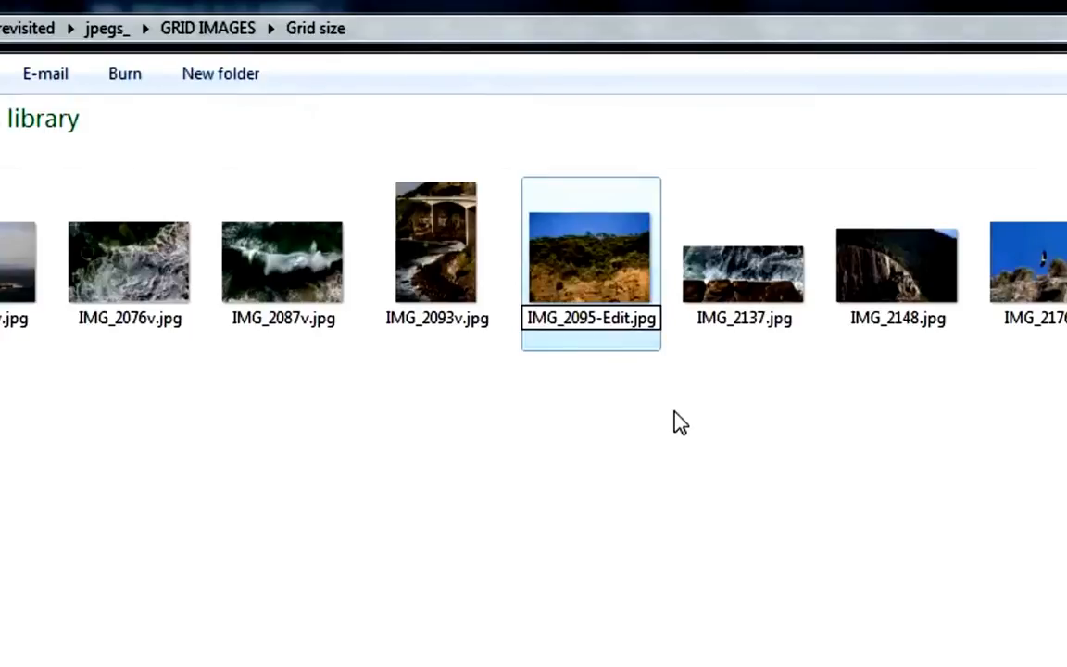
pyautogui.write('v')
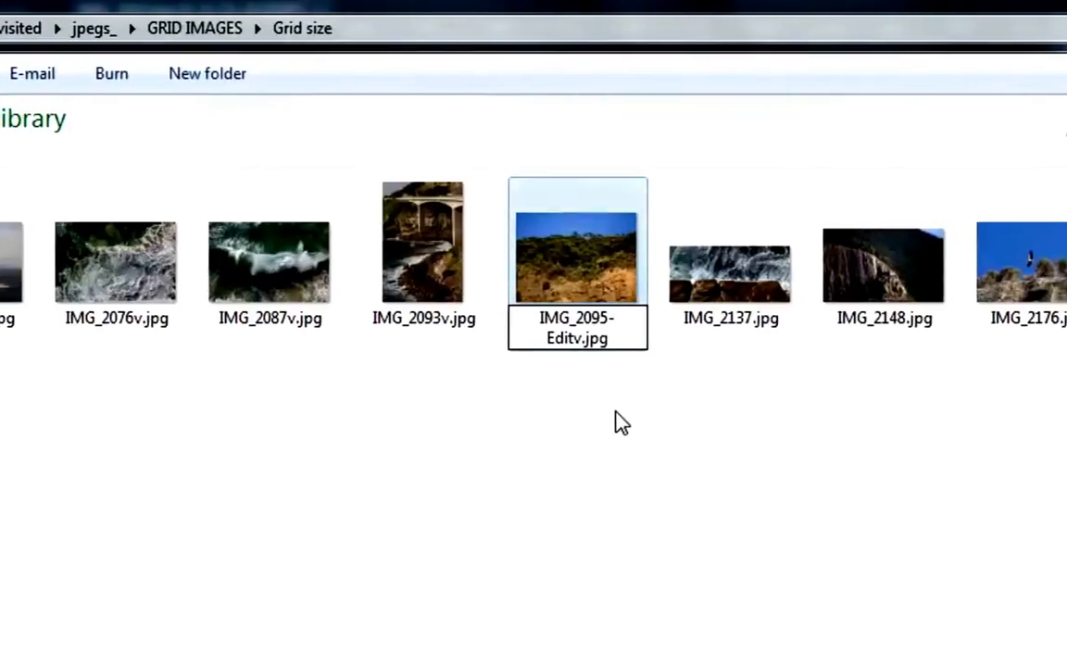
pyautogui.press('Return')
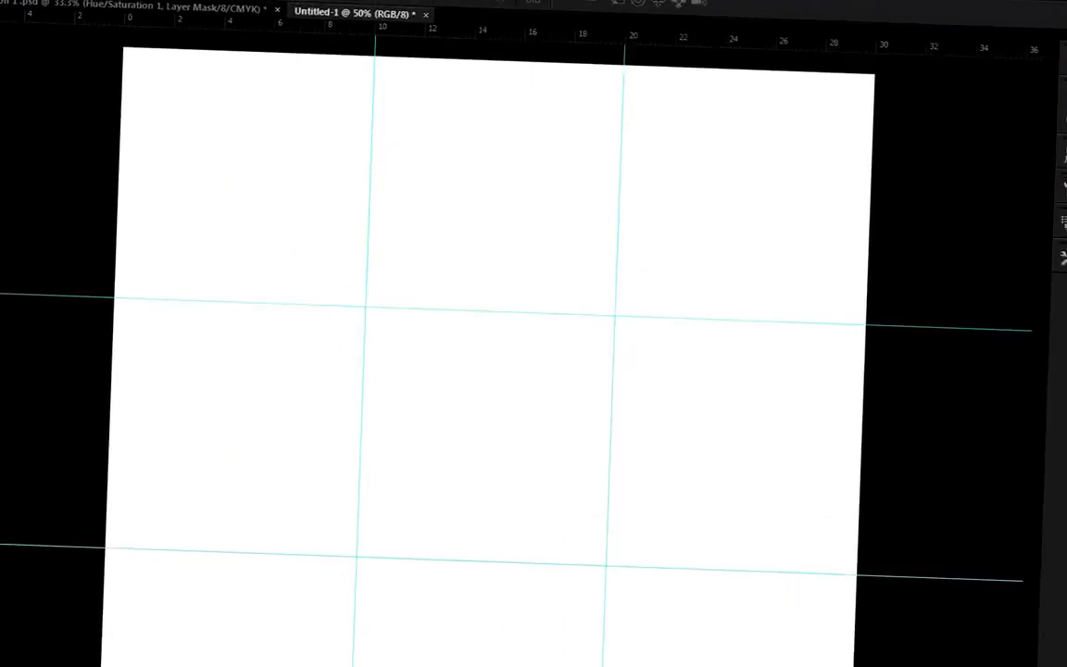
# Open all nine renamed photos from the Grid size folder in Photoshop
pyautogui.click(75, 12)
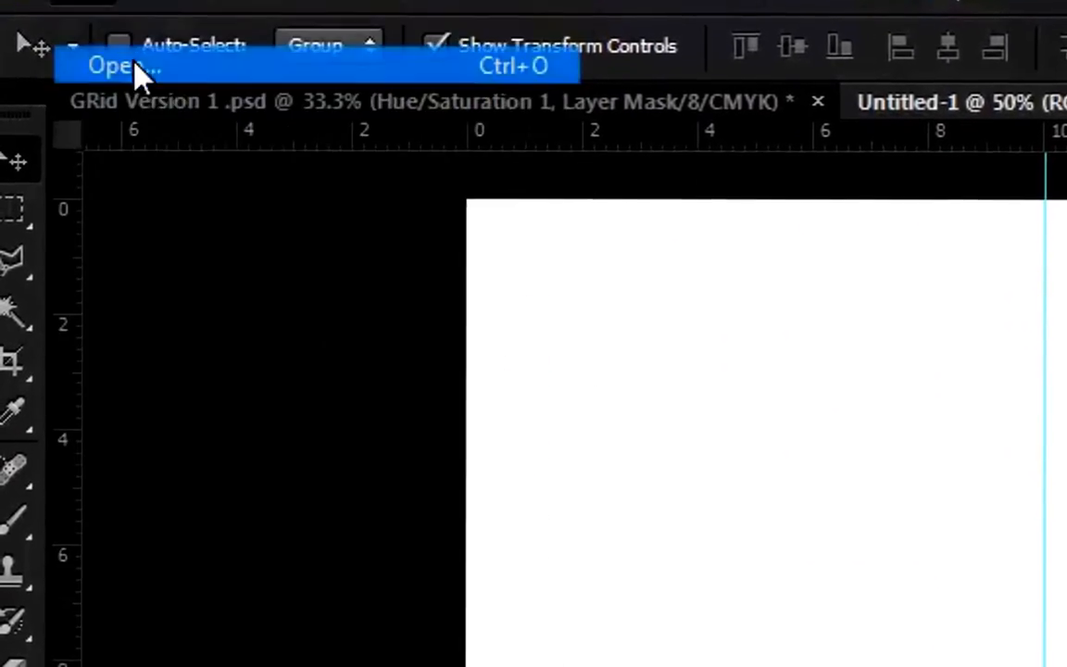
pyautogui.click(121, 71)
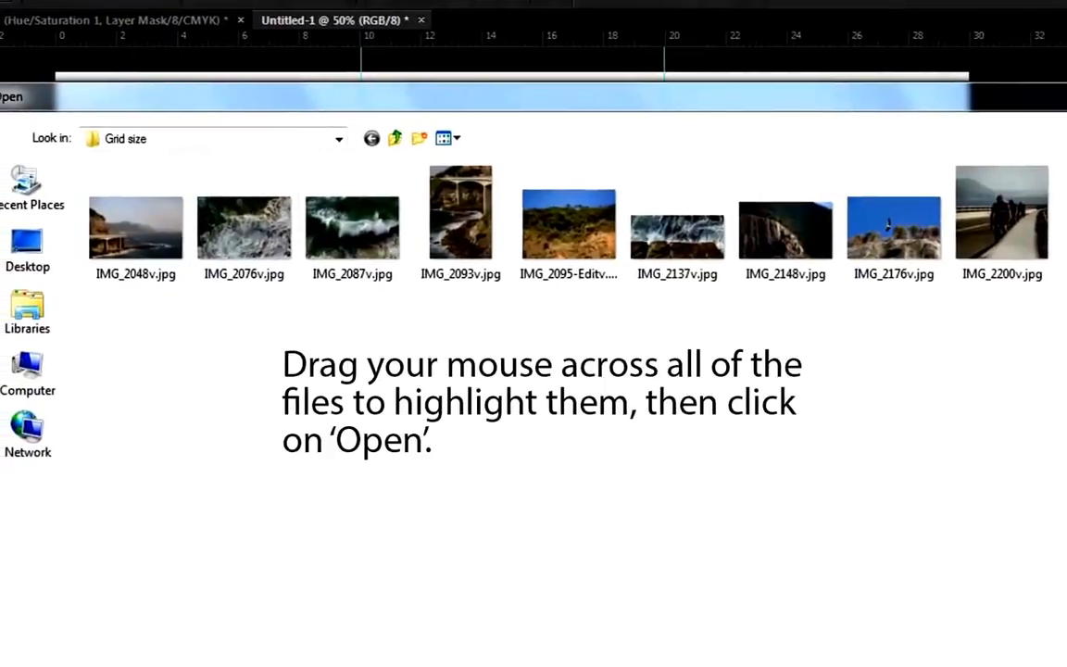
pyautogui.moveTo(185, 246); pyautogui.dragTo(141, 246)
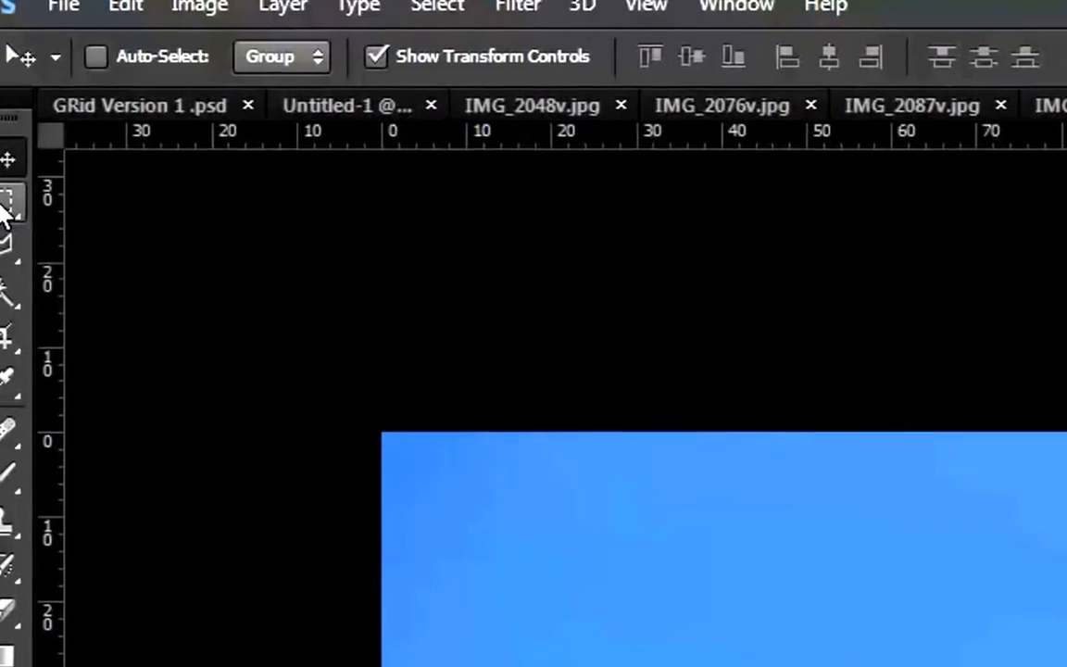
# Marquee-select a roughly square area around the bird in IMG_2176v.jpg and start recording a new action named "resize" in Default Actions
pyautogui.click(7, 201)
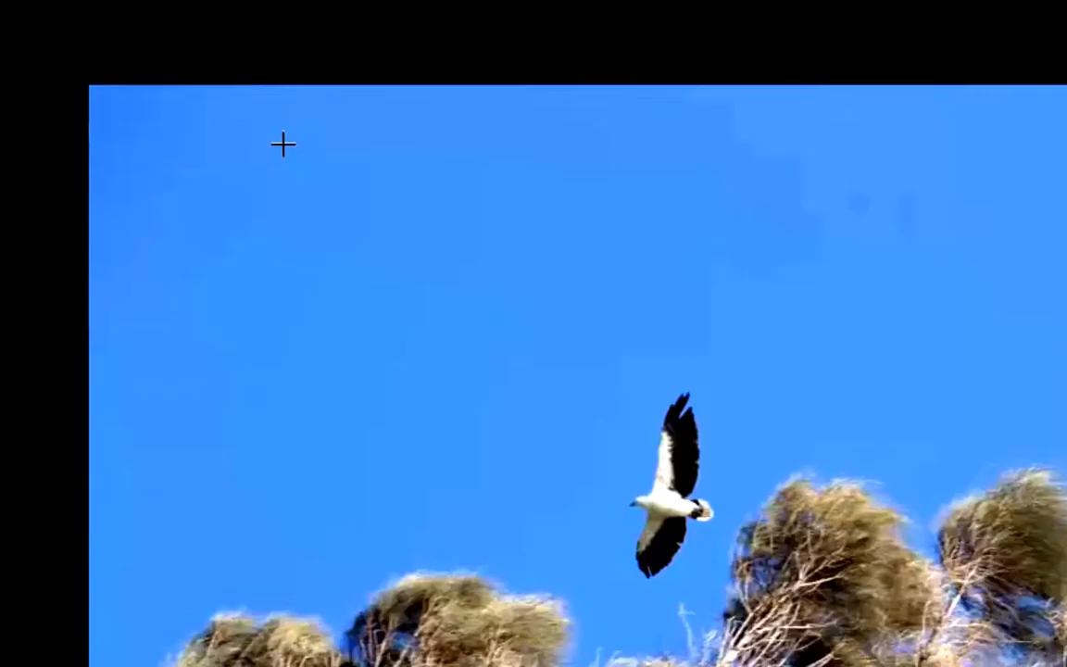
pyautogui.moveTo(639, 521); pyautogui.dragTo(475, 311)
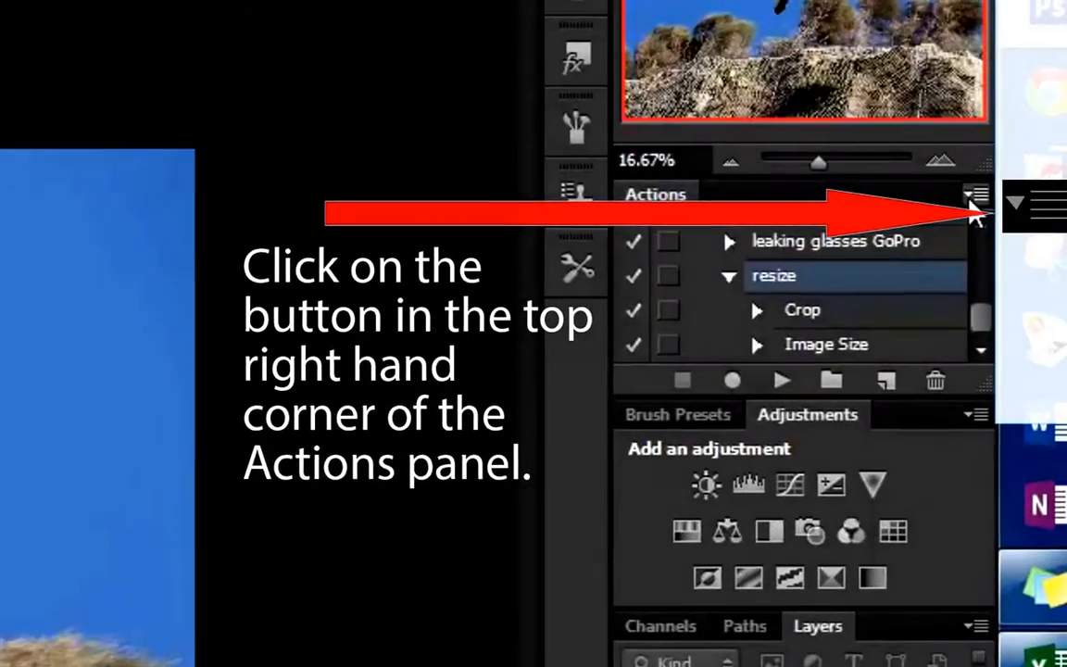
pyautogui.click(976, 197)
pyautogui.click(816, 255)
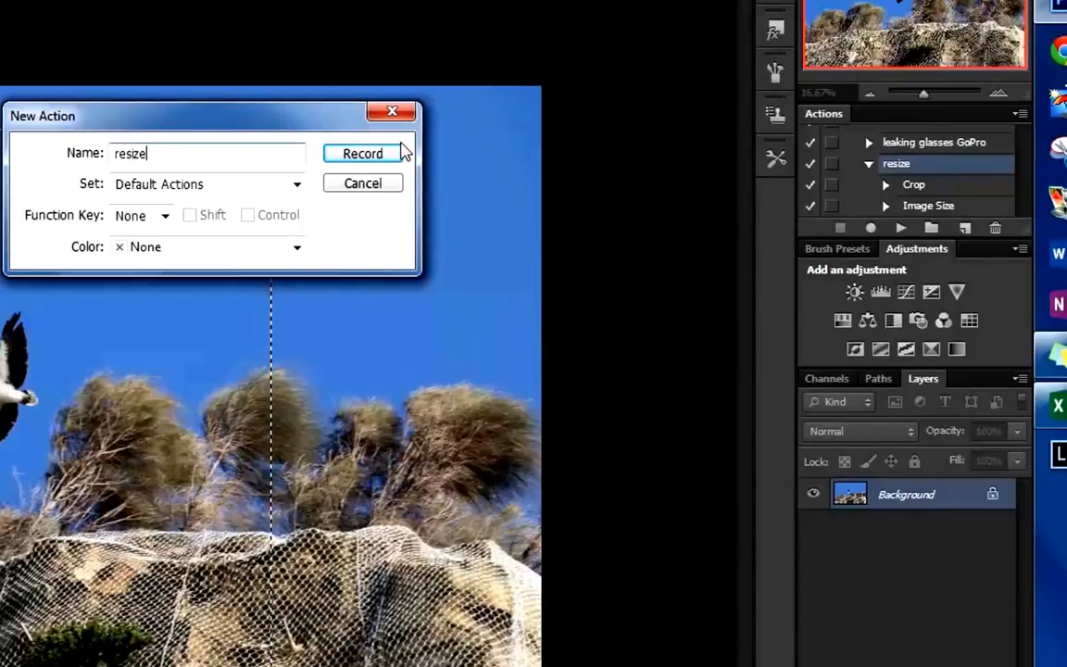
pyautogui.click(362, 154)
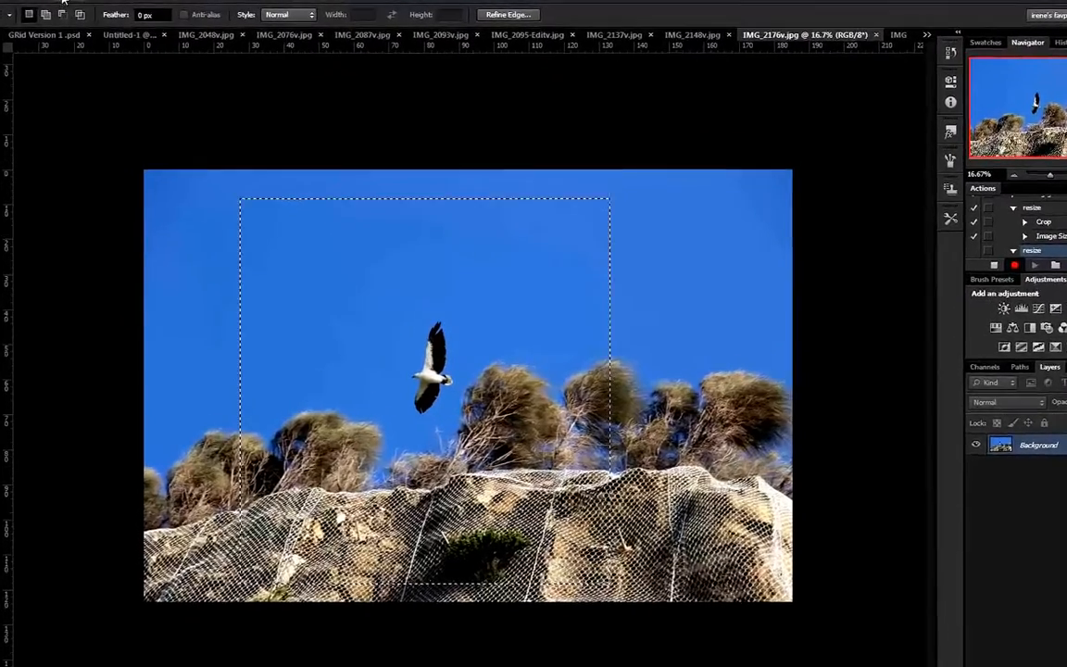
# Crop the bird photo to the marquee selection as the first recorded command of the action
pyautogui.click(83, 0)
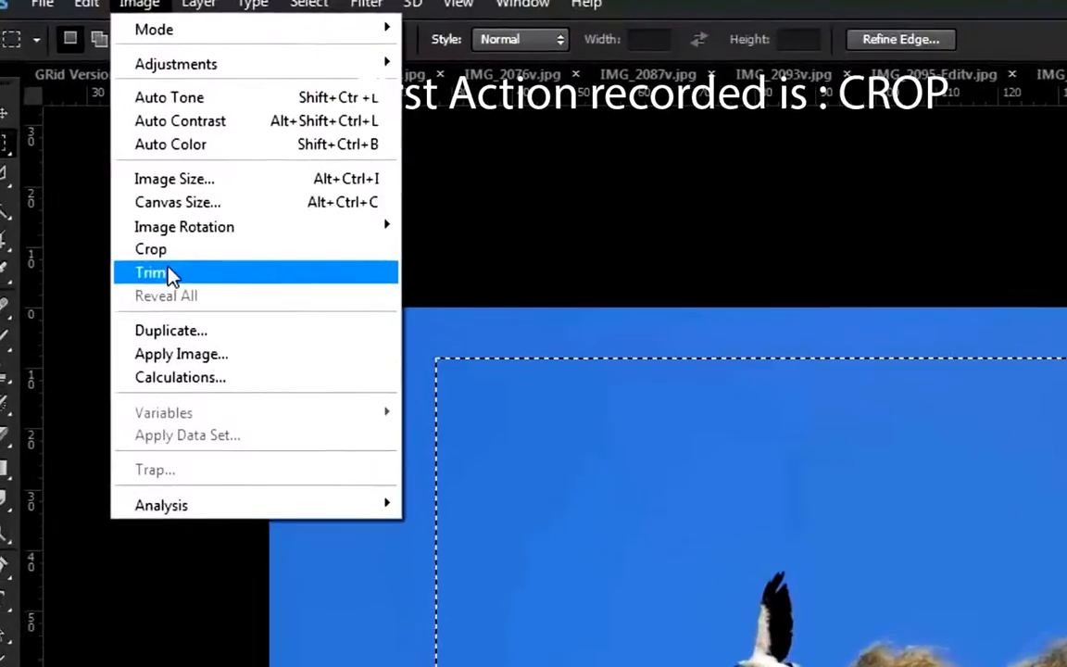
pyautogui.click(156, 251)
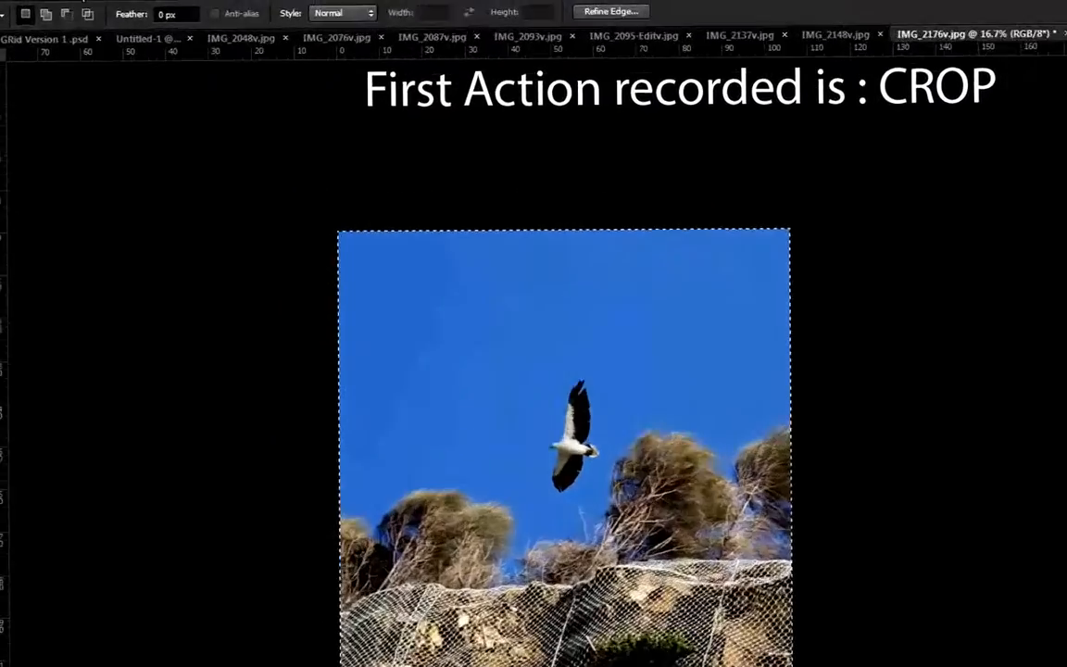
# Resize the cropped bird photo to 10 cm wide at 150 pixels/inch with proportions constrained, and stop recording the action
pyautogui.click(67, 0)
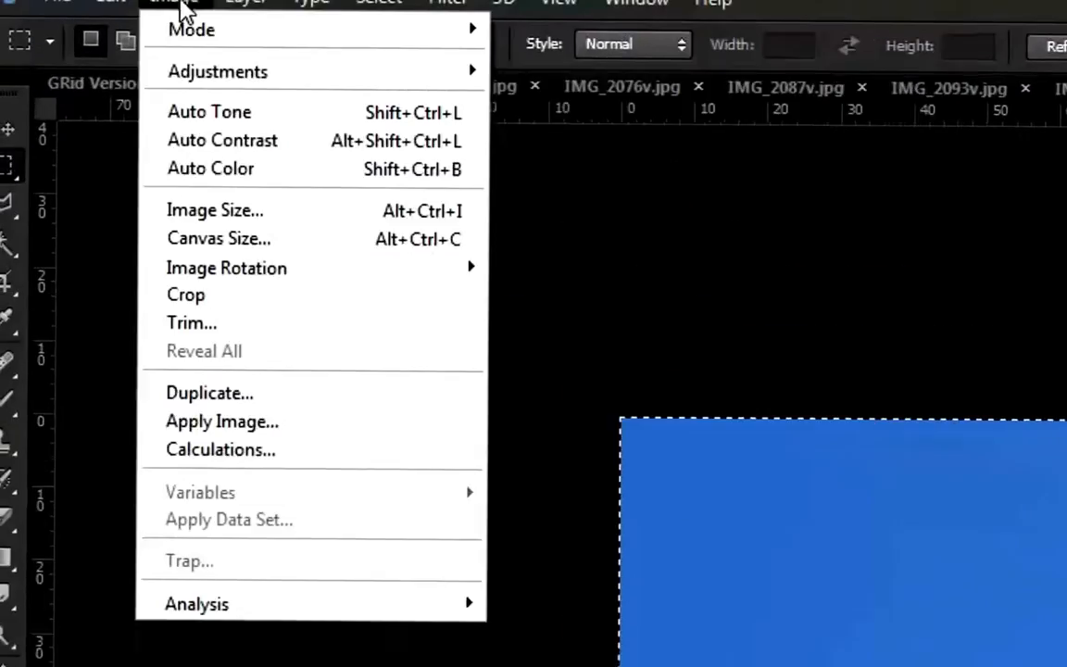
pyautogui.click(279, 238)
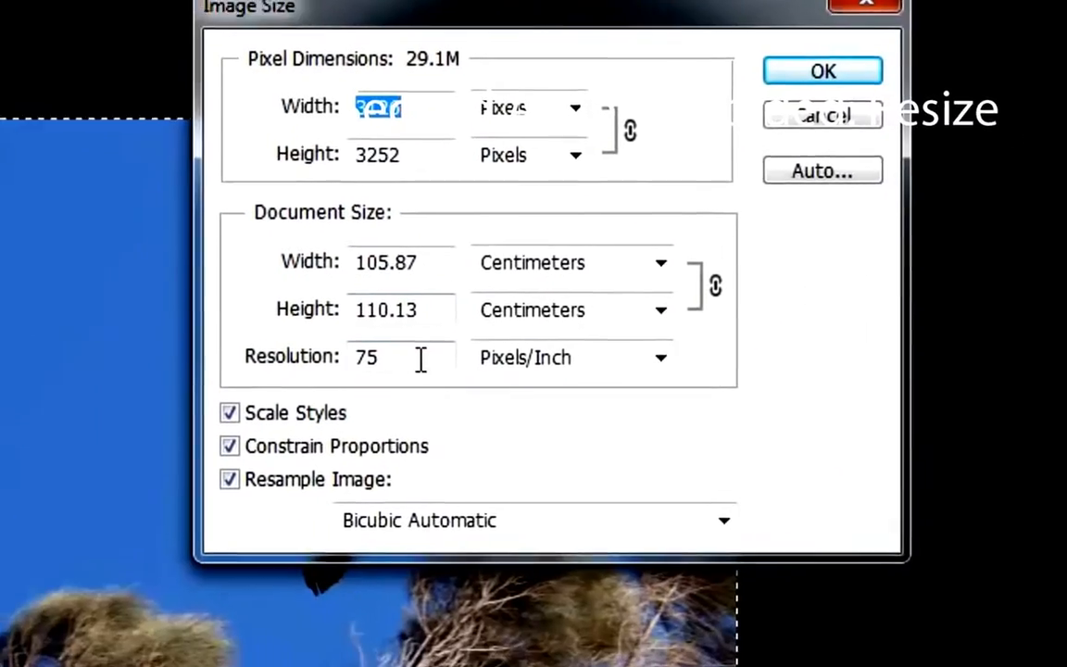
pyautogui.moveTo(566, 432); pyautogui.dragTo(439, 429)
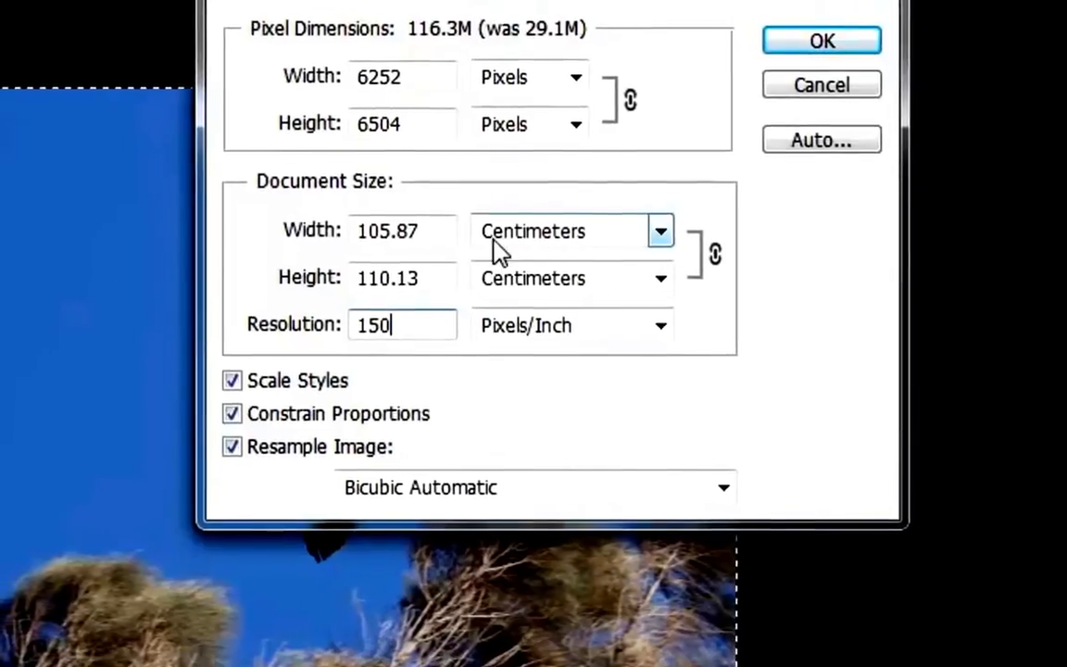
pyautogui.moveTo(435, 233); pyautogui.dragTo(280, 257)
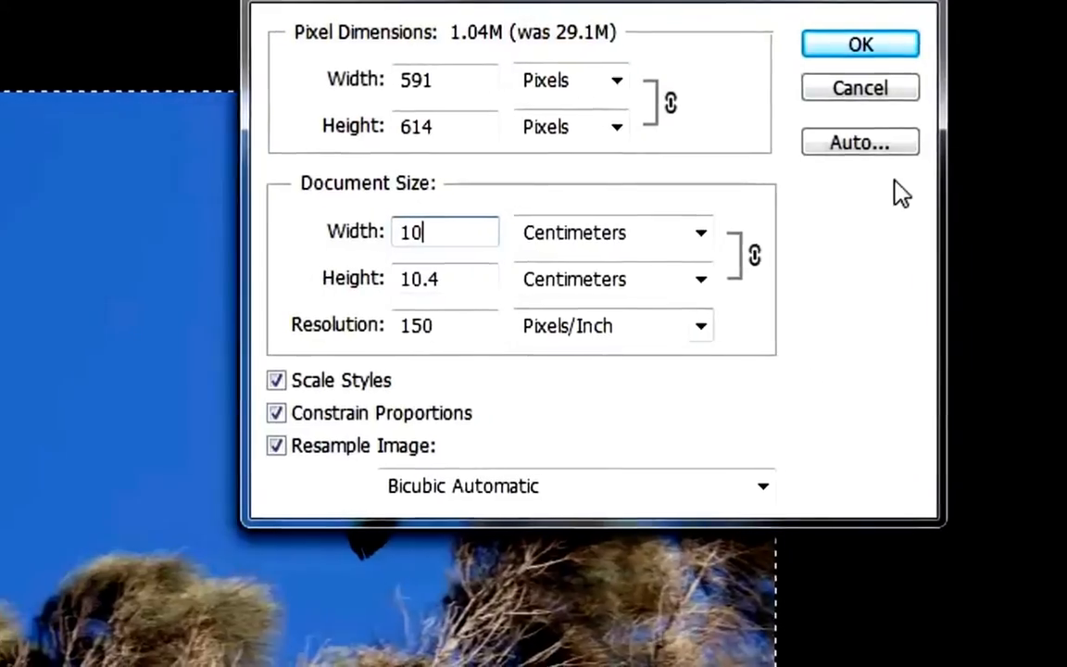
pyautogui.click(960, 44)
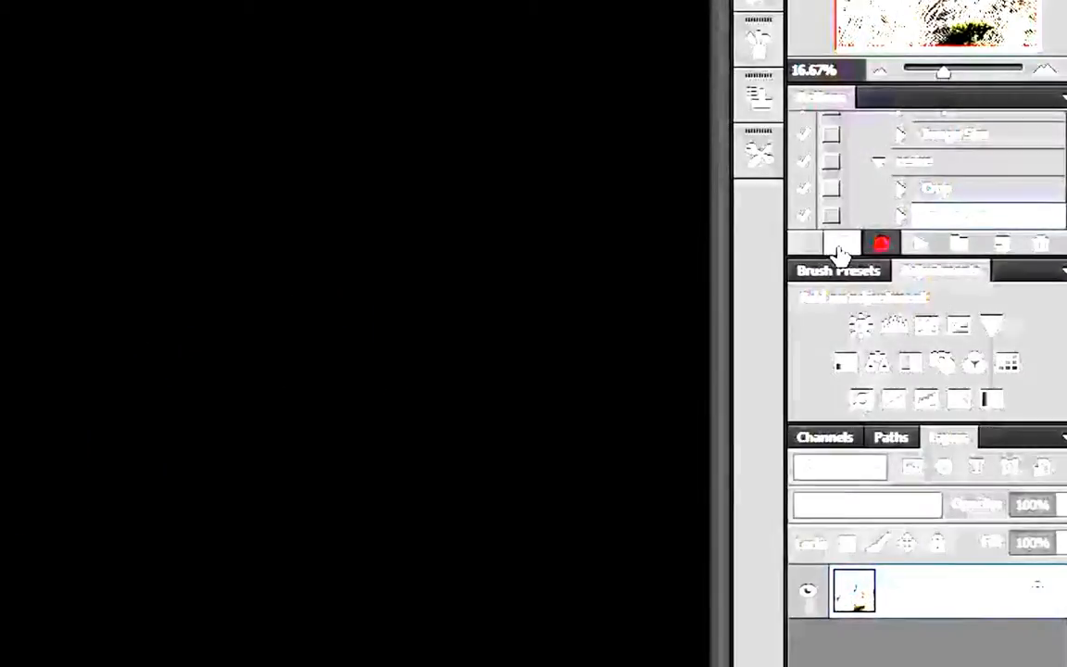
pyautogui.click(843, 244)
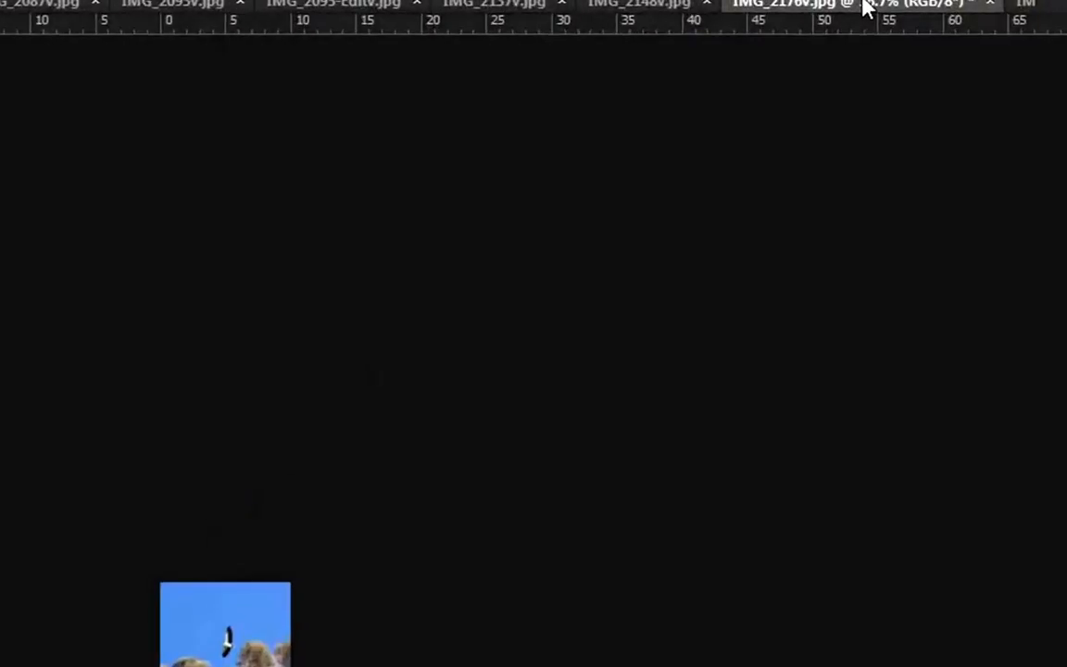
# Undock IMG_2176v.jpg into its own floating window and bring the Untitled-1 grid document to the front
pyautogui.moveTo(871, 20); pyautogui.dragTo(864, 65)
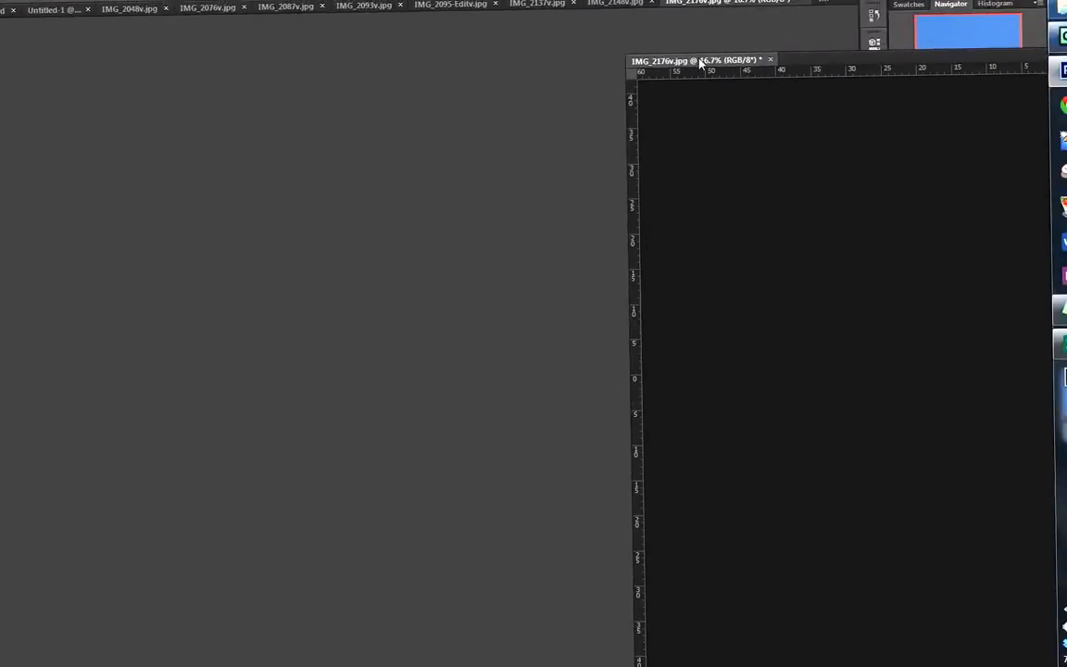
pyautogui.moveTo(701, 63); pyautogui.dragTo(701, 63)
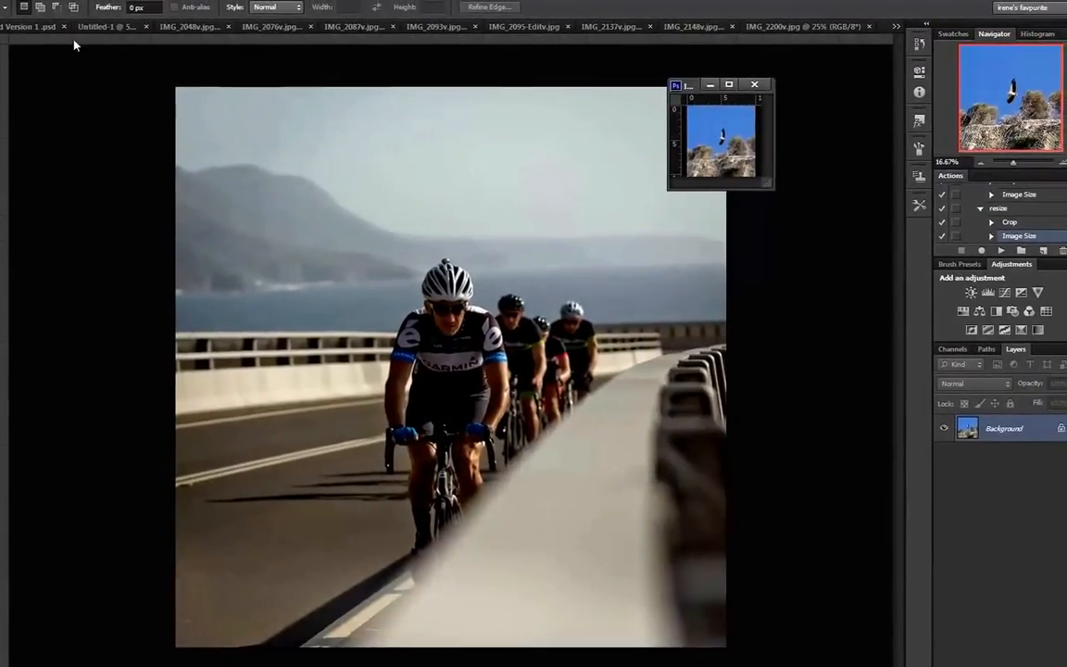
pyautogui.click(99, 28)
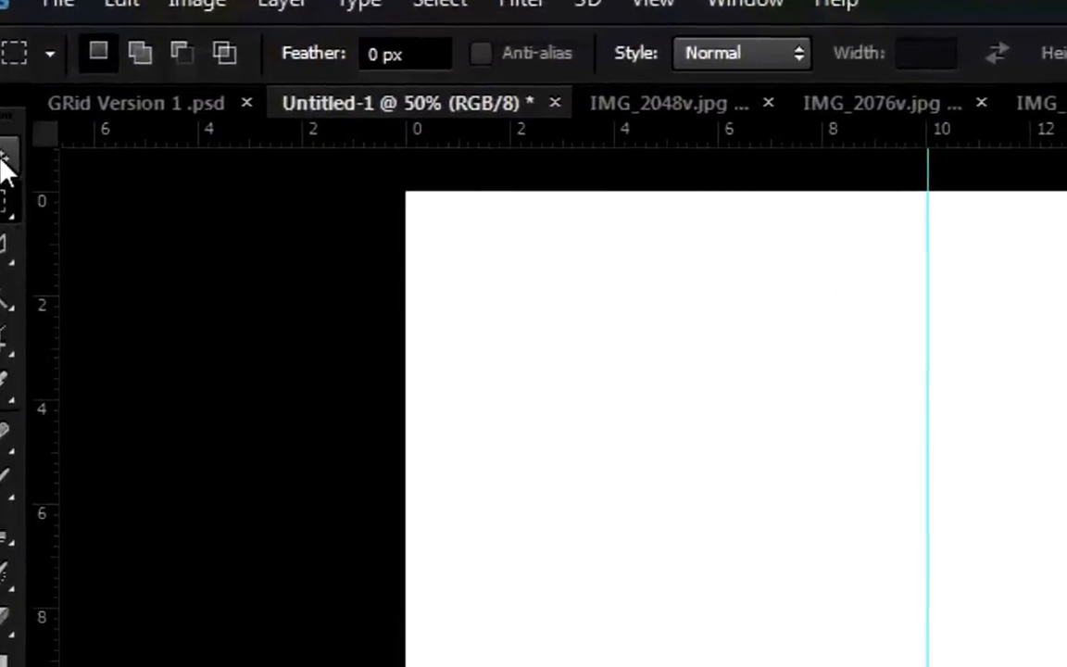
# Copy the bird photo from its floating window onto the grid canvas with the Move tool and position it over the centre cell
pyautogui.click(6, 165)
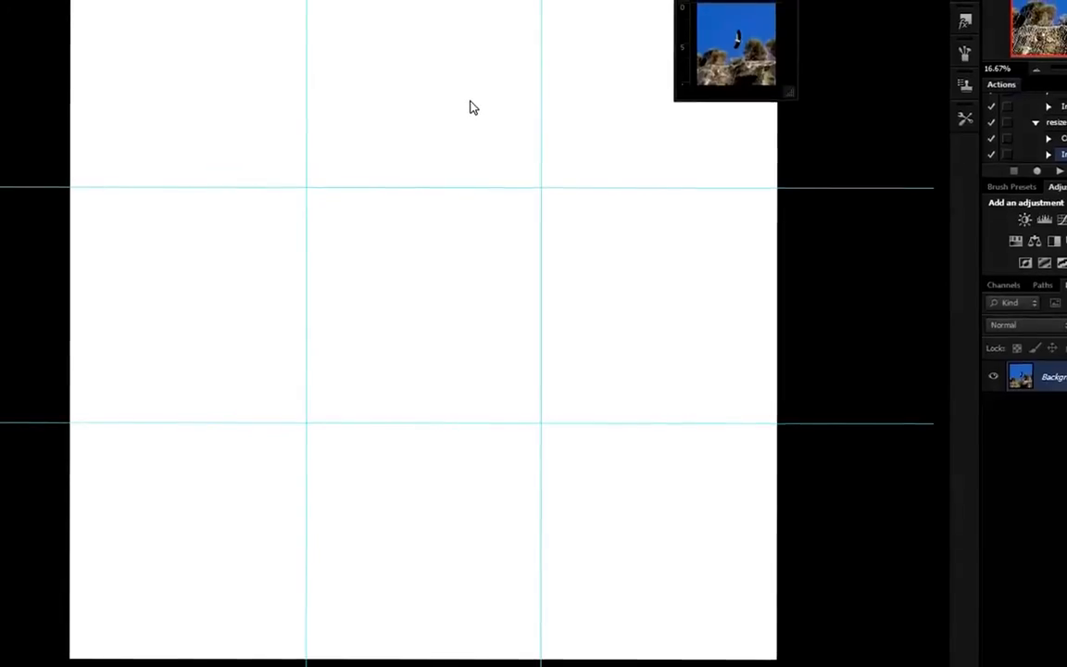
pyautogui.moveTo(737, 60); pyautogui.dragTo(400, 156)
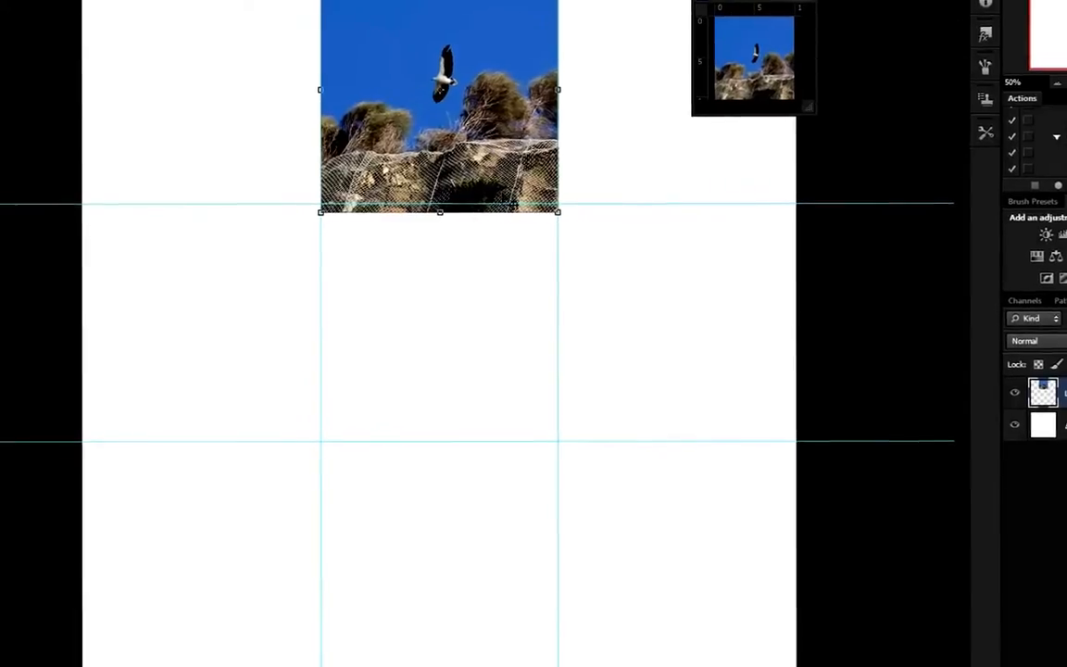
pyautogui.moveTo(509, 135); pyautogui.dragTo(505, 369)
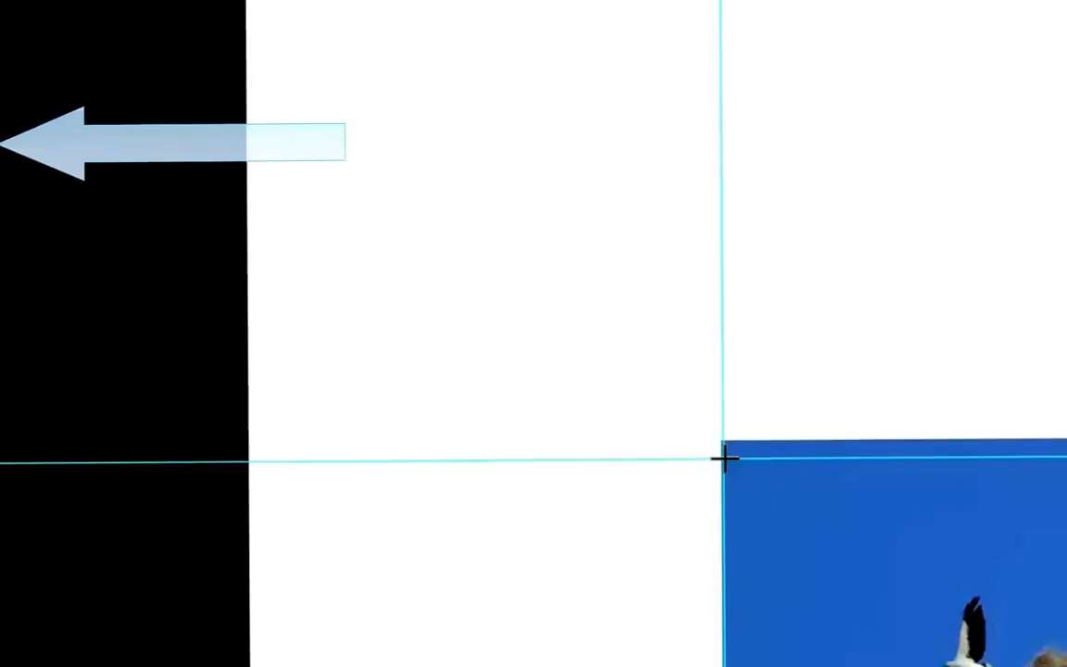
# Marquee-select the centre grid cell along the guides, invert the selection and delete the part of the bird photo outside the cell
pyautogui.moveTo(725, 458); pyautogui.dragTo(849, 532)
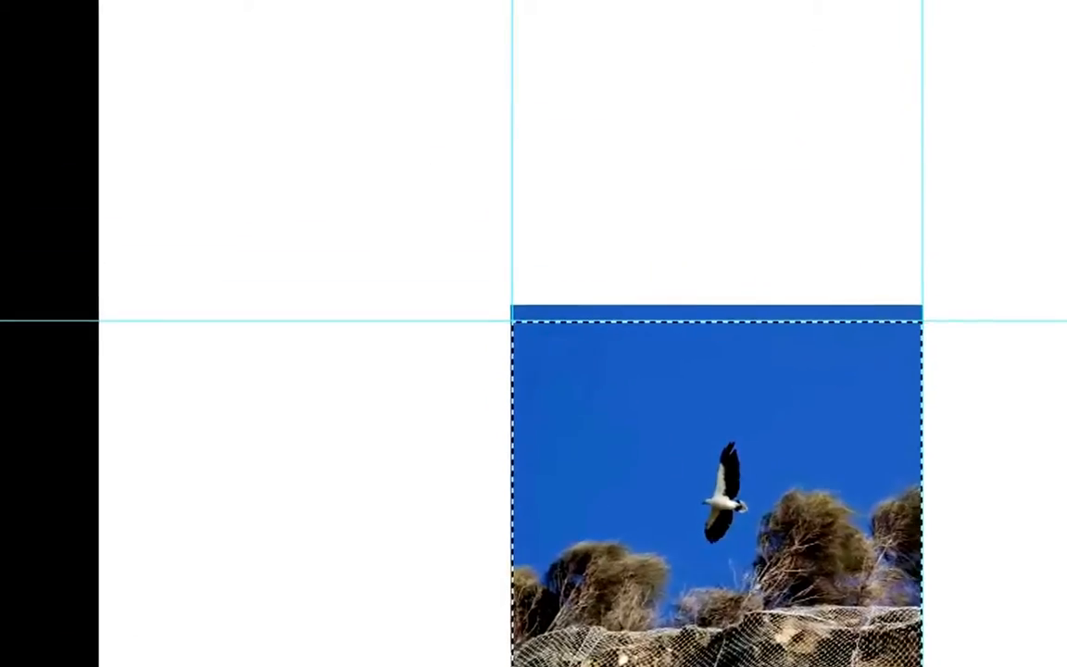
pyautogui.click(137, 8)
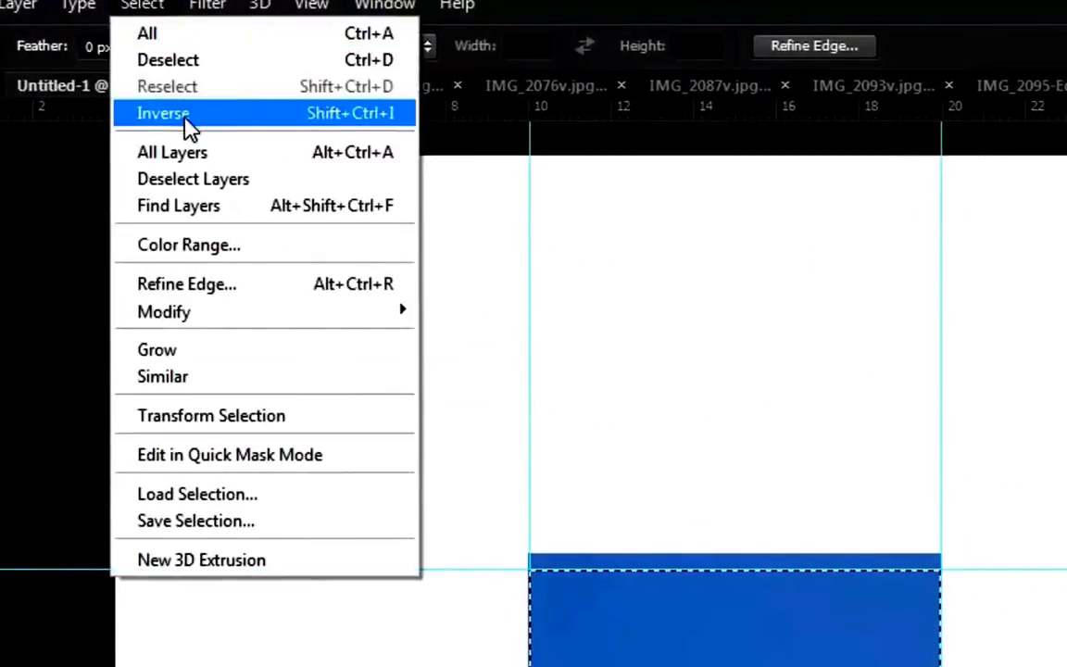
pyautogui.click(369, 118)
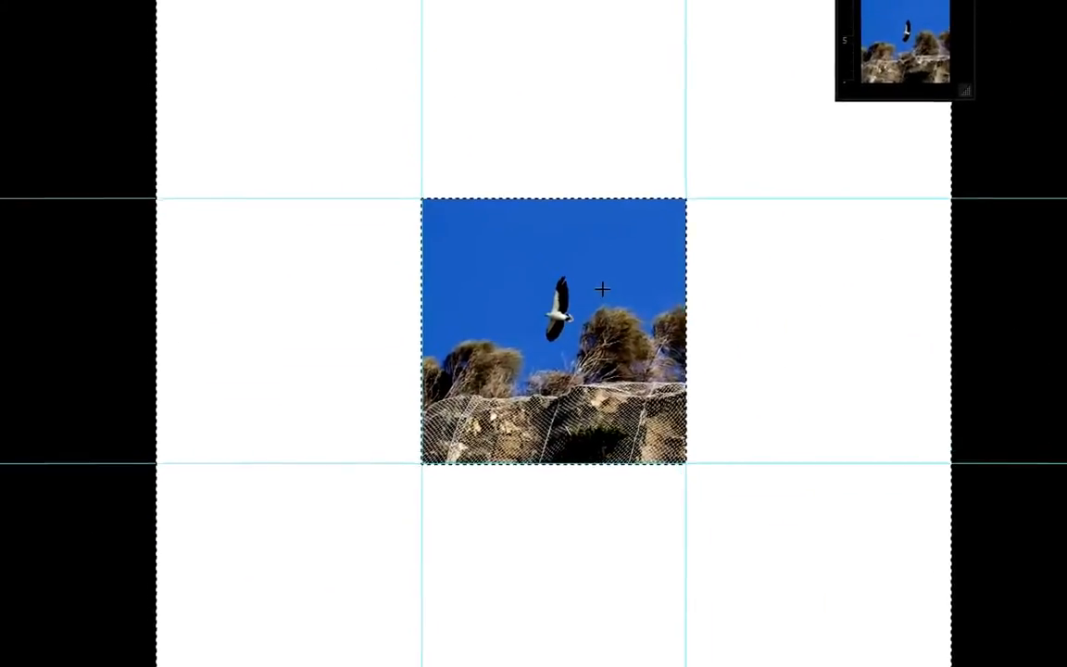
# Move the trimmed bird photo from the centre into the upper-left grid cell and clear the selection
pyautogui.press('v')
pyautogui.moveTo(634, 344); pyautogui.dragTo(407, 133)
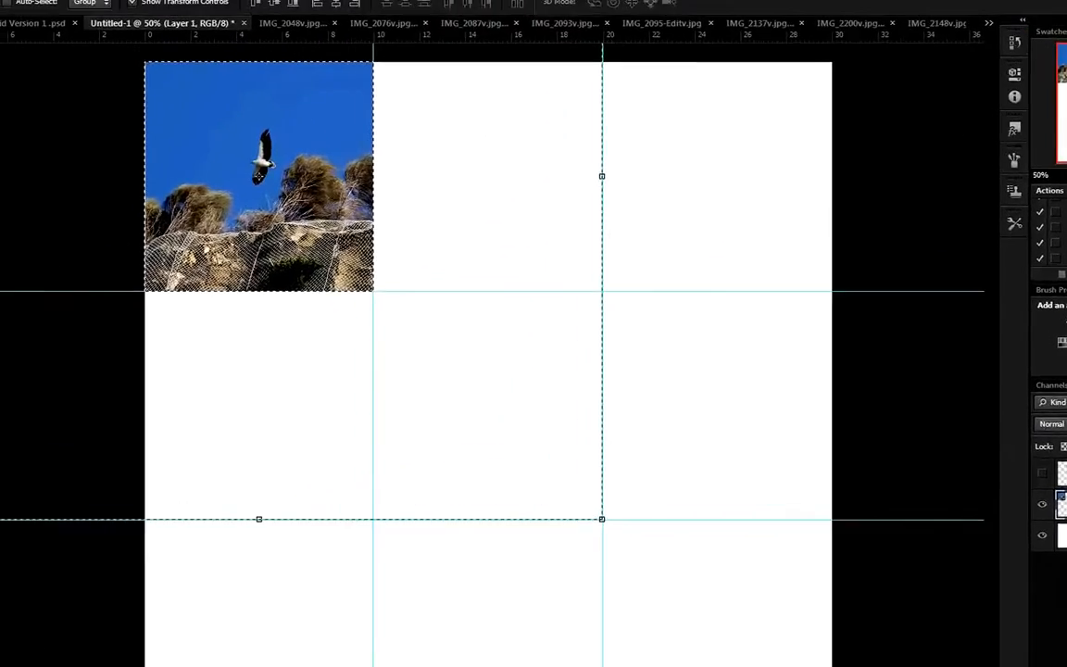
pyautogui.click(159, 0)
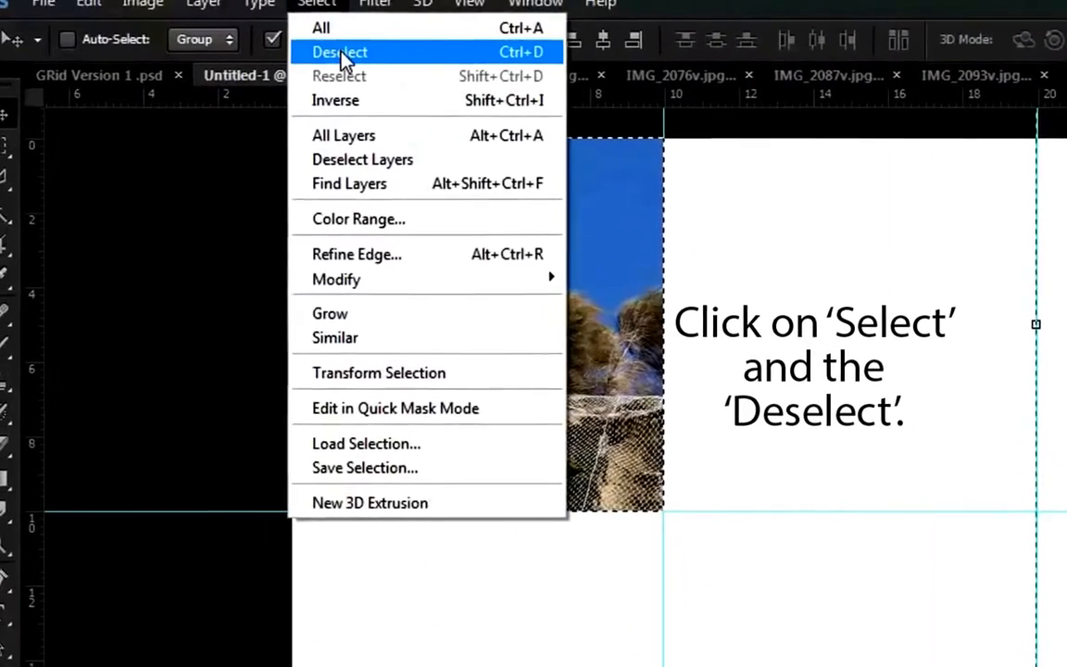
pyautogui.click(161, 10)
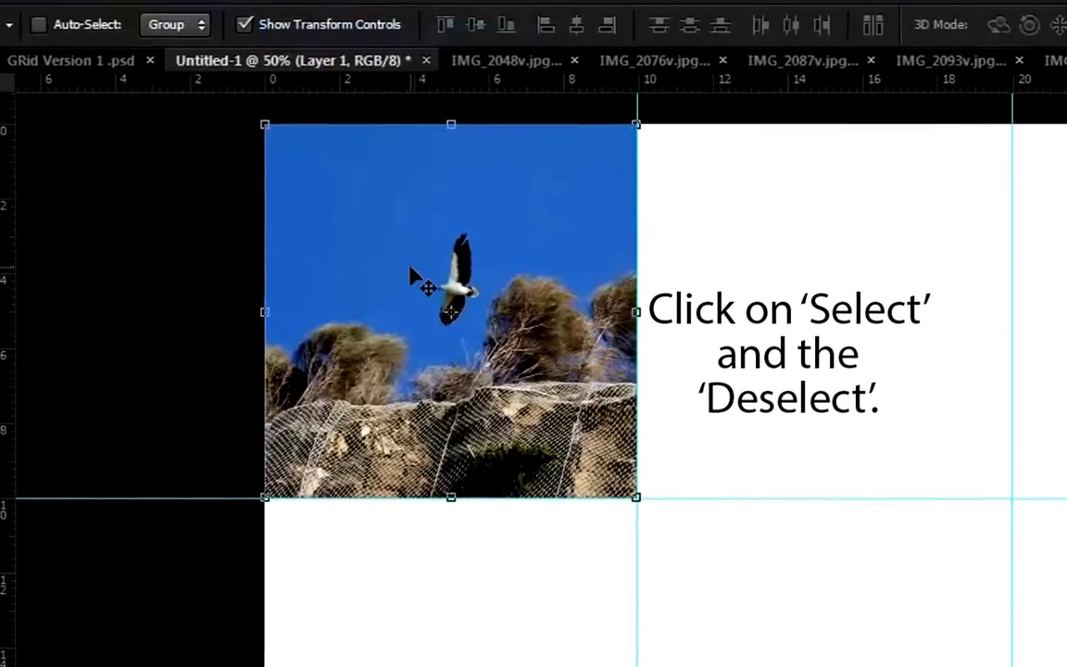
# Move the bird photo back into the centre grid cell, aligned with the guides
pyautogui.moveTo(468, 272); pyautogui.dragTo(840, 267)
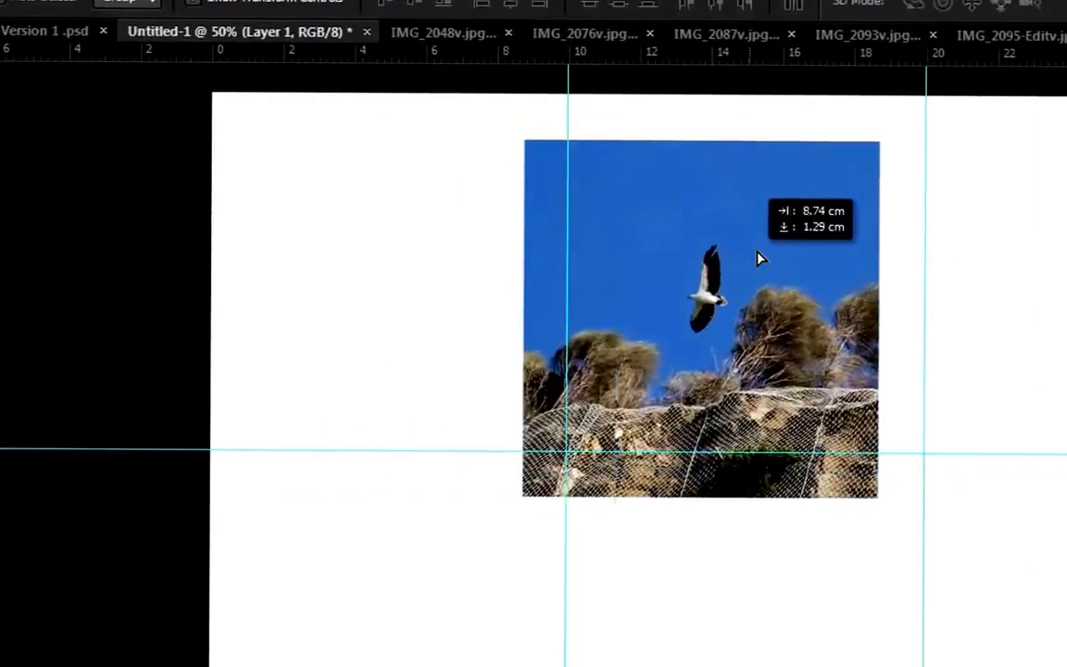
pyautogui.moveTo(769, 240); pyautogui.dragTo(749, 498)
pyautogui.moveTo(760, 554); pyautogui.dragTo(737, 564)
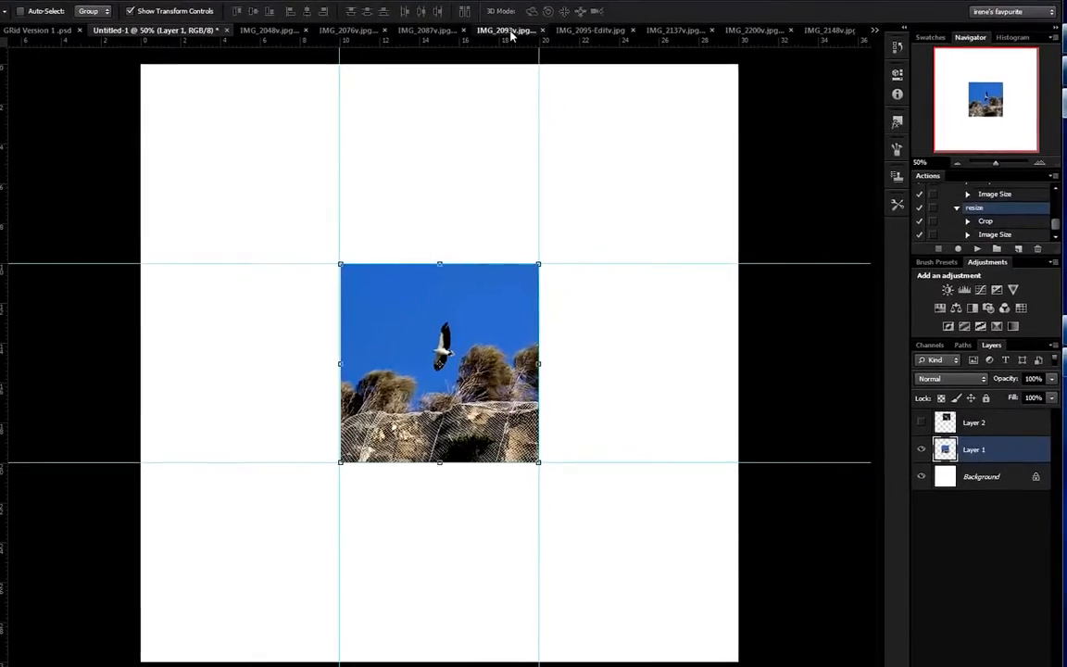
# Marquee-select a roughly square area about 105 cm wide across the full width of IMG_2093v.jpg, starting at its upper-left corner
pyautogui.click(509, 32)
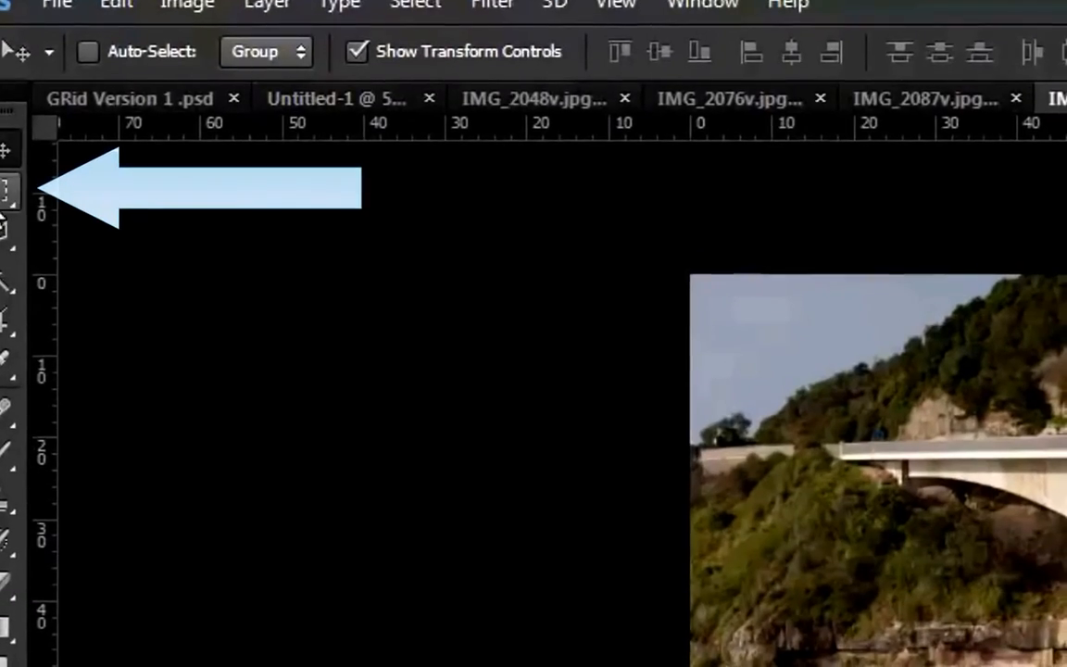
pyautogui.click(7, 190)
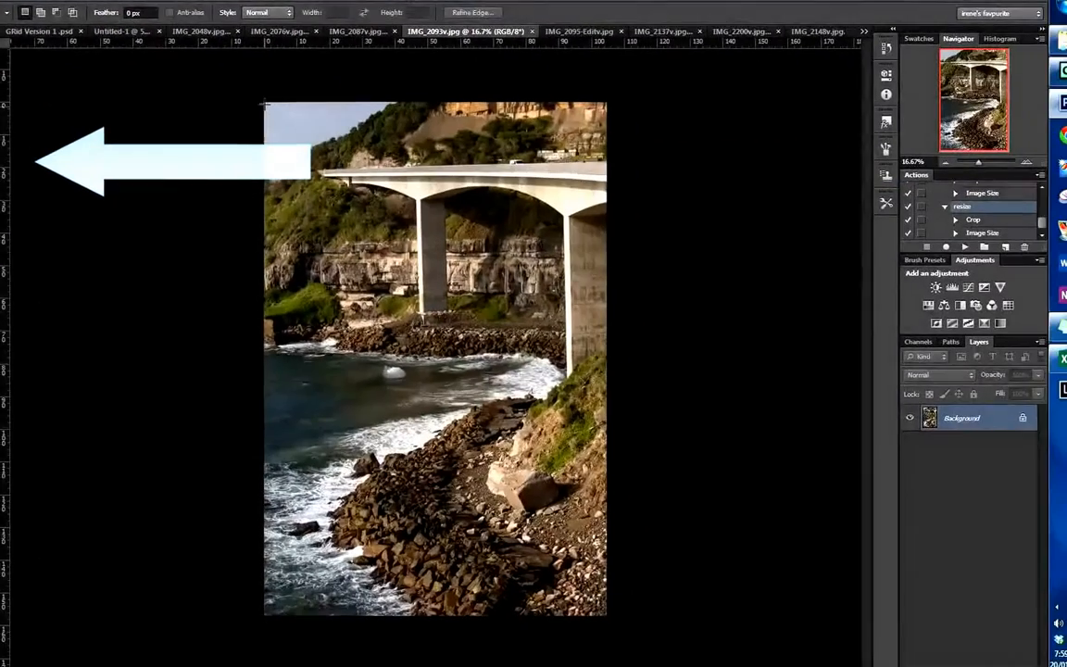
pyautogui.moveTo(354, 138); pyautogui.dragTo(680, 335)
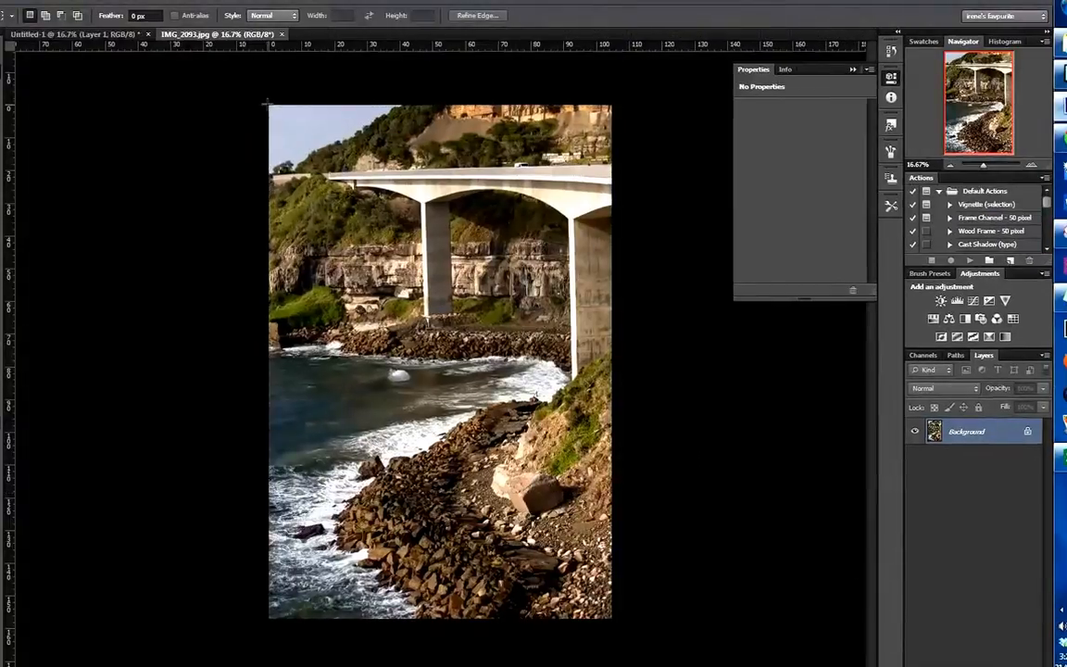
pyautogui.moveTo(271, 105); pyautogui.dragTo(583, 403)
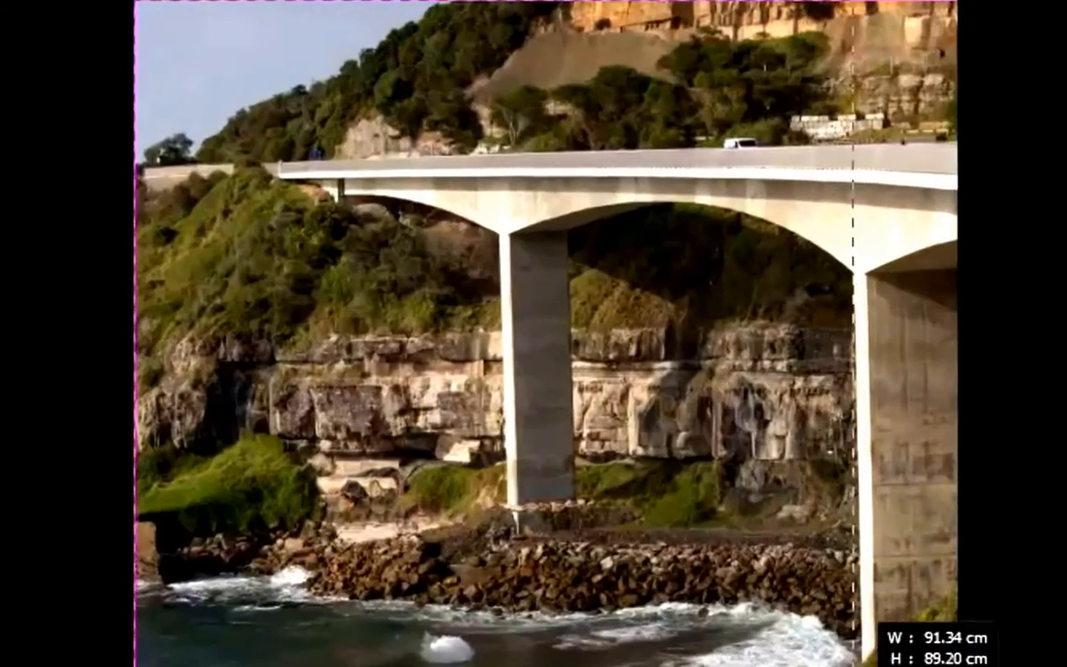
pyautogui.moveTo(853, 666); pyautogui.dragTo(587, 413)
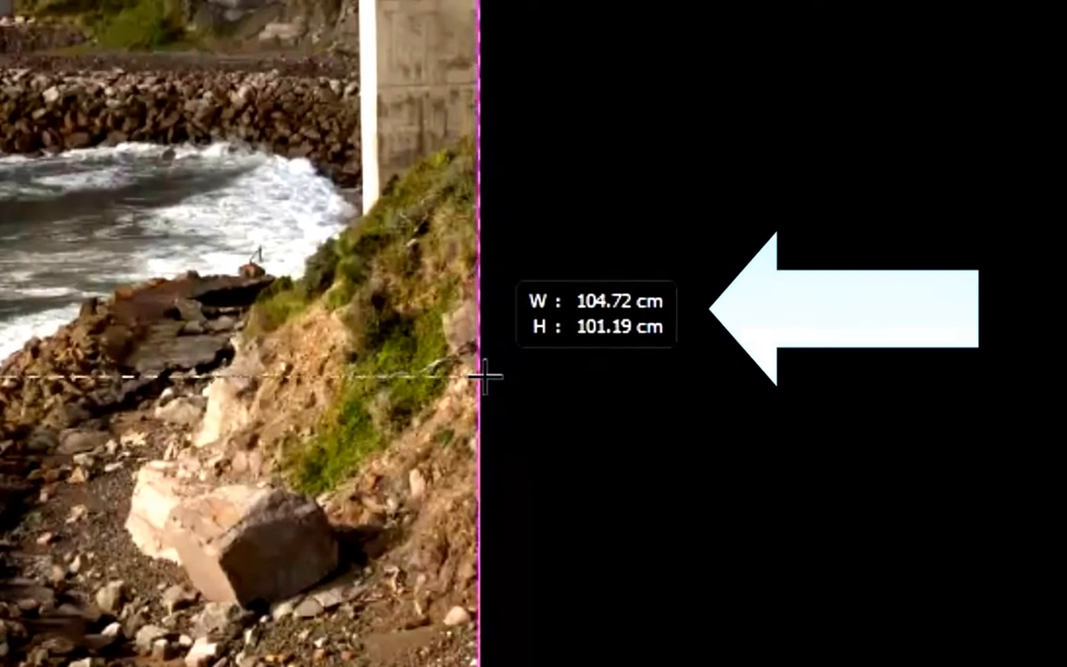
pyautogui.moveTo(493, 399); pyautogui.dragTo(492, 403)
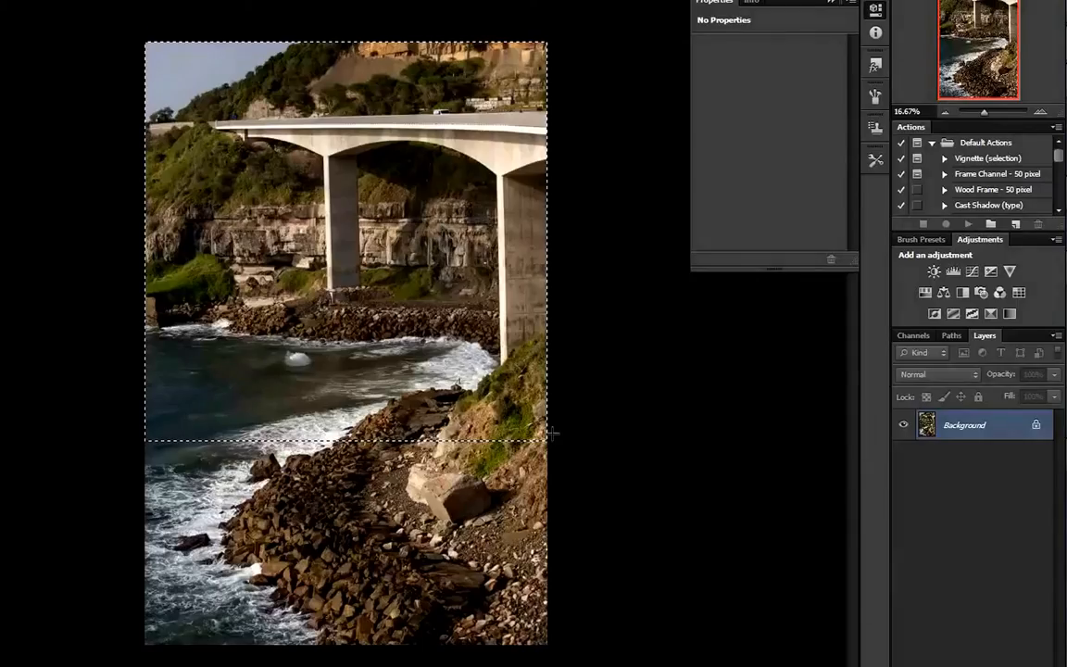
pyautogui.moveTo(552, 433); pyautogui.dragTo(576, 481)
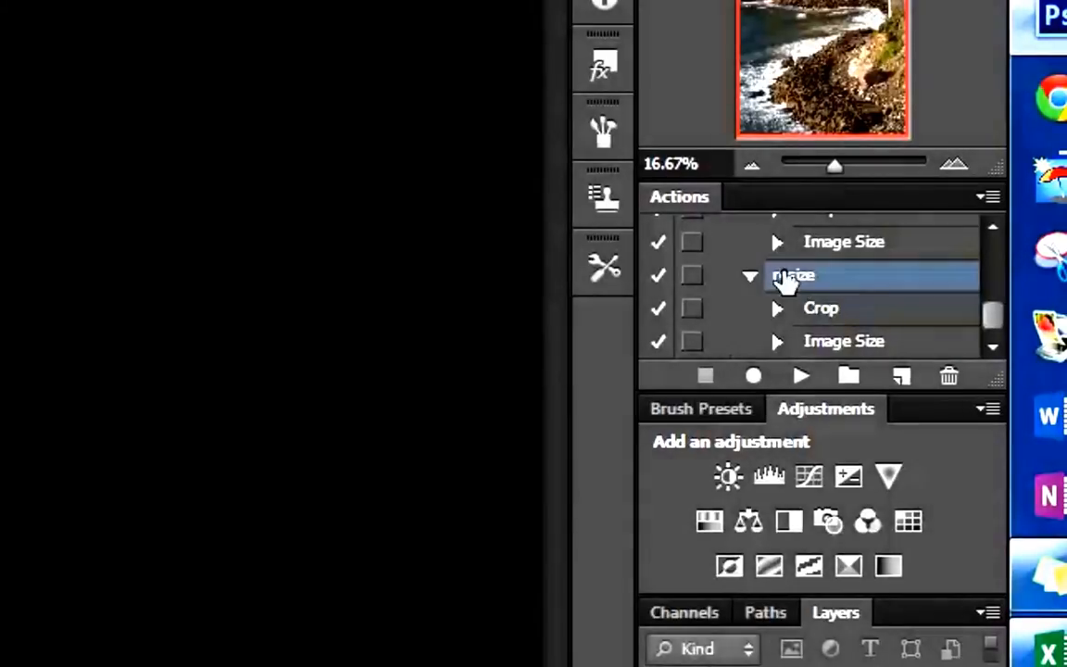
# Play the recorded resize action on the selected area of the bridge photo
pyautogui.click(749, 277)
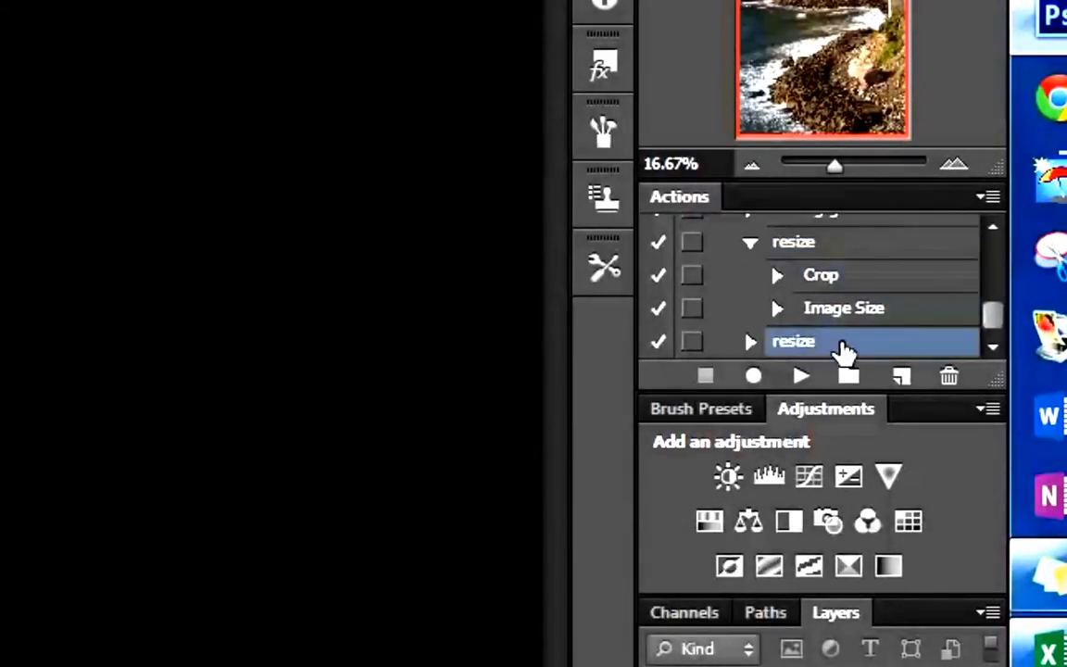
pyautogui.click(751, 342)
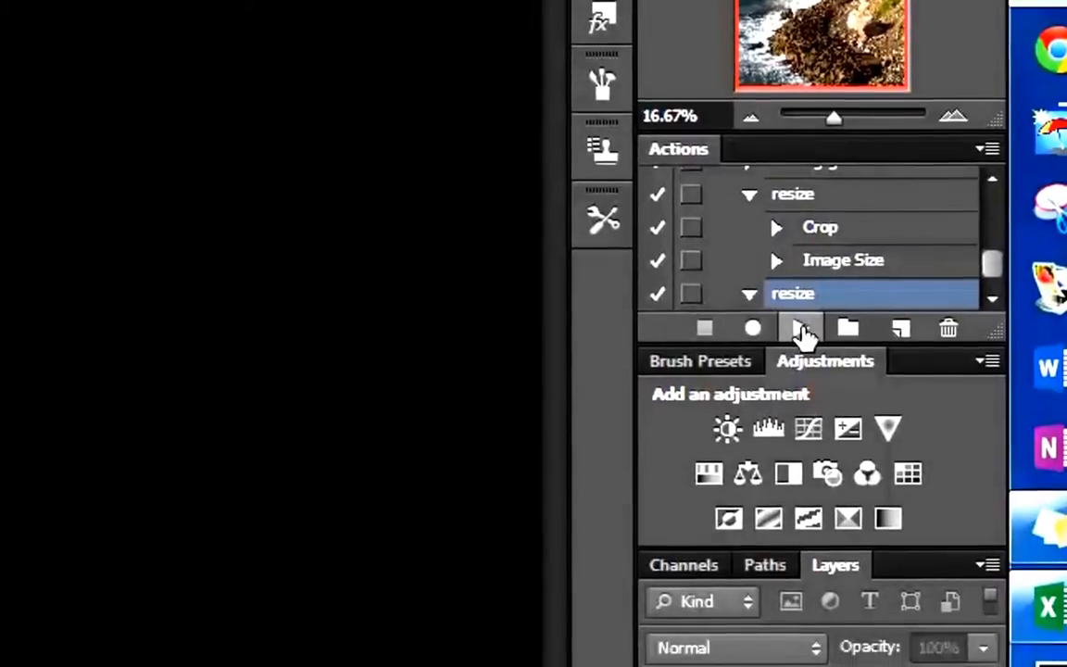
pyautogui.click(801, 353)
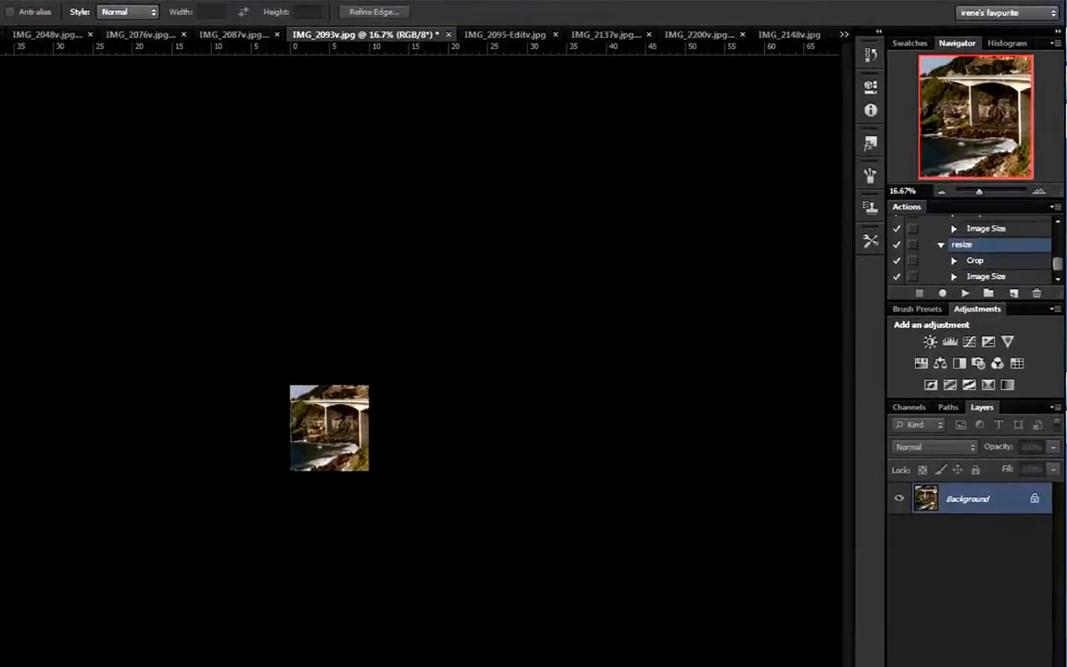
# Check the cropped bridge photo's document width, height and resolution in Image Size
pyautogui.click(162, 10)
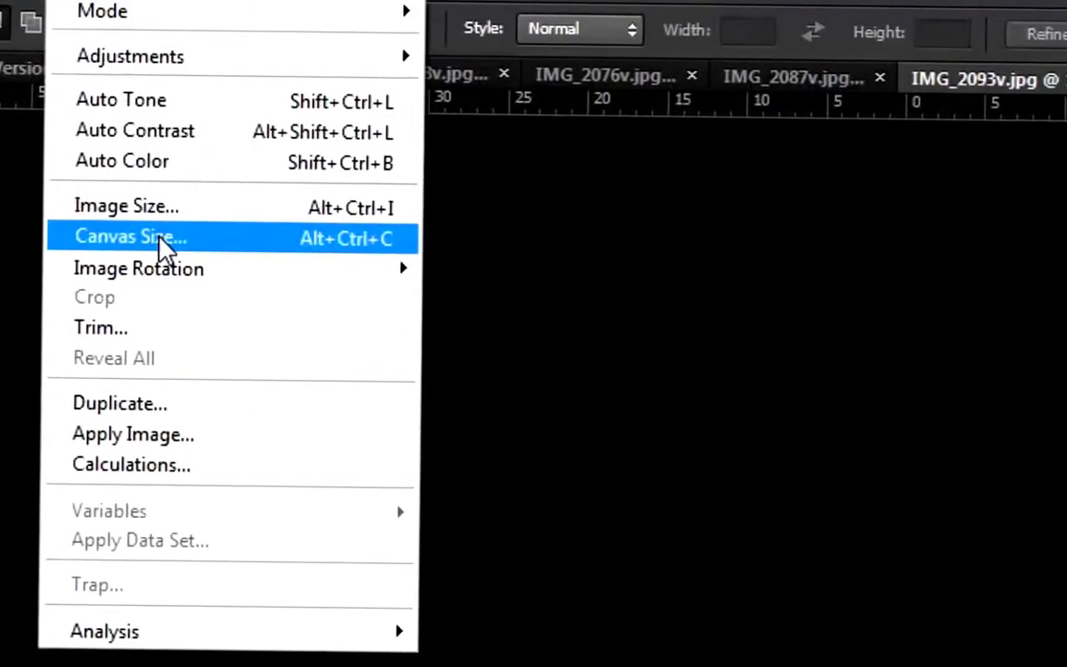
pyautogui.click(193, 228)
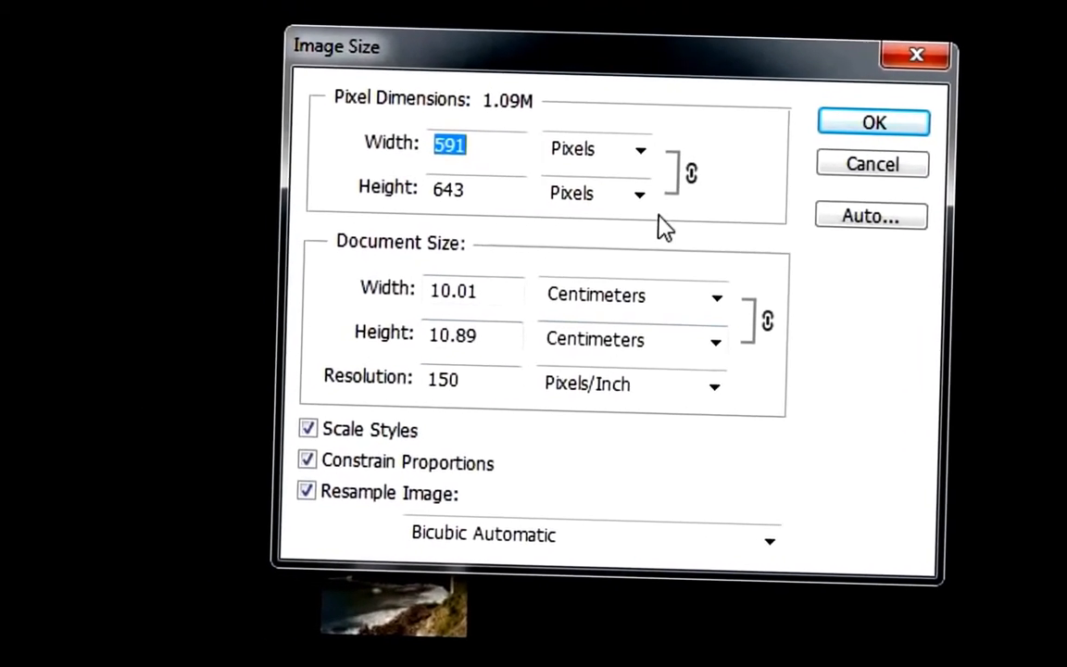
pyautogui.click(871, 94)
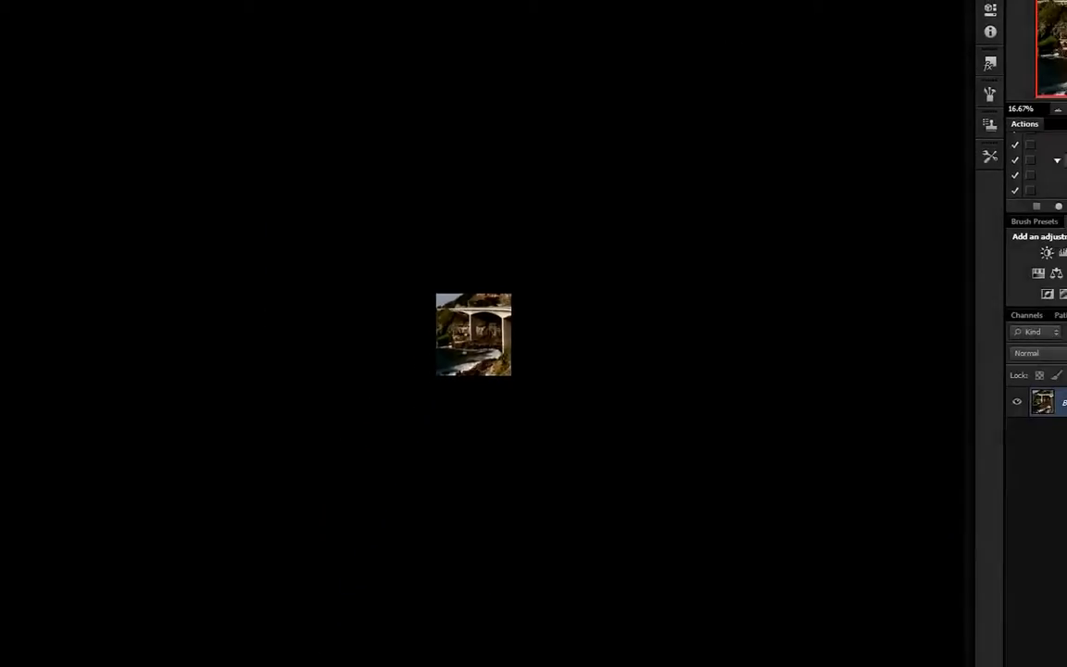
# Float IMG_2093v.jpg in its own window and copy the bridge photo into the grid's middle-right cell
pyautogui.moveTo(454, 33); pyautogui.dragTo(496, 95)
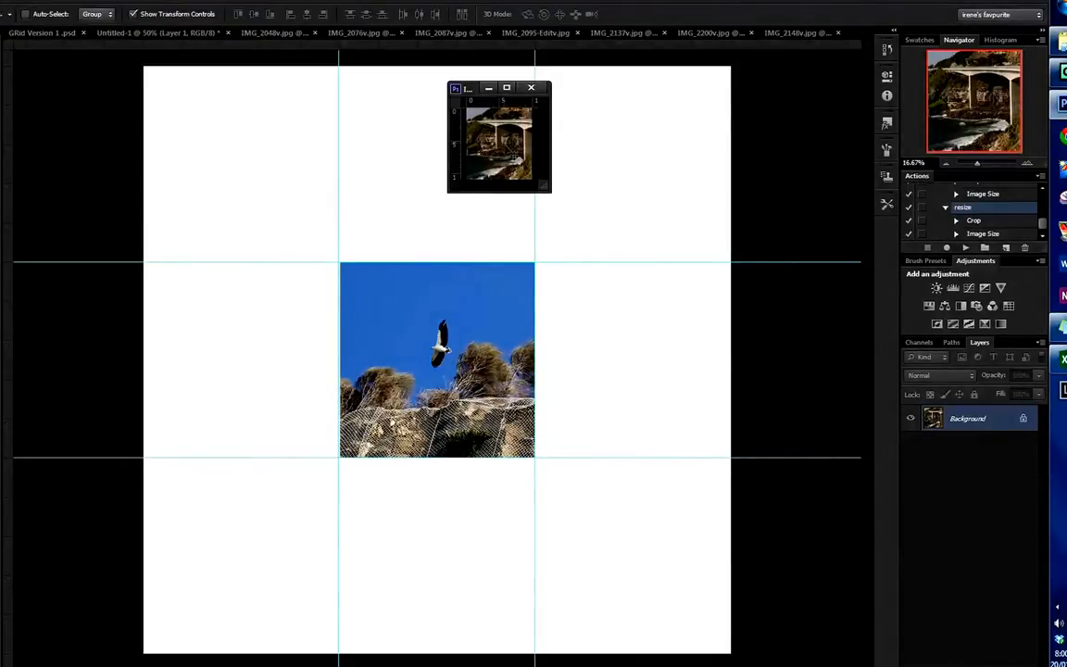
pyautogui.moveTo(606, 324); pyautogui.dragTo(600, 311)
pyautogui.moveTo(641, 348); pyautogui.dragTo(681, 399)
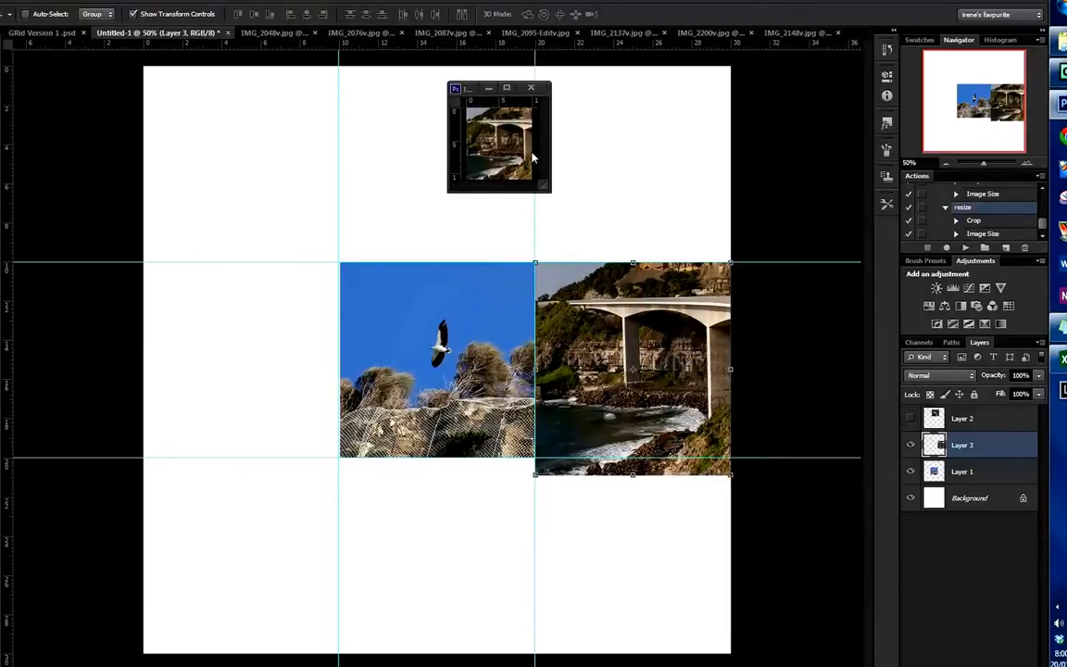
# Close IMG_2093v.jpg, saving its changes as a baseline standard JPEG at maximum quality 12
pyautogui.click(531, 88)
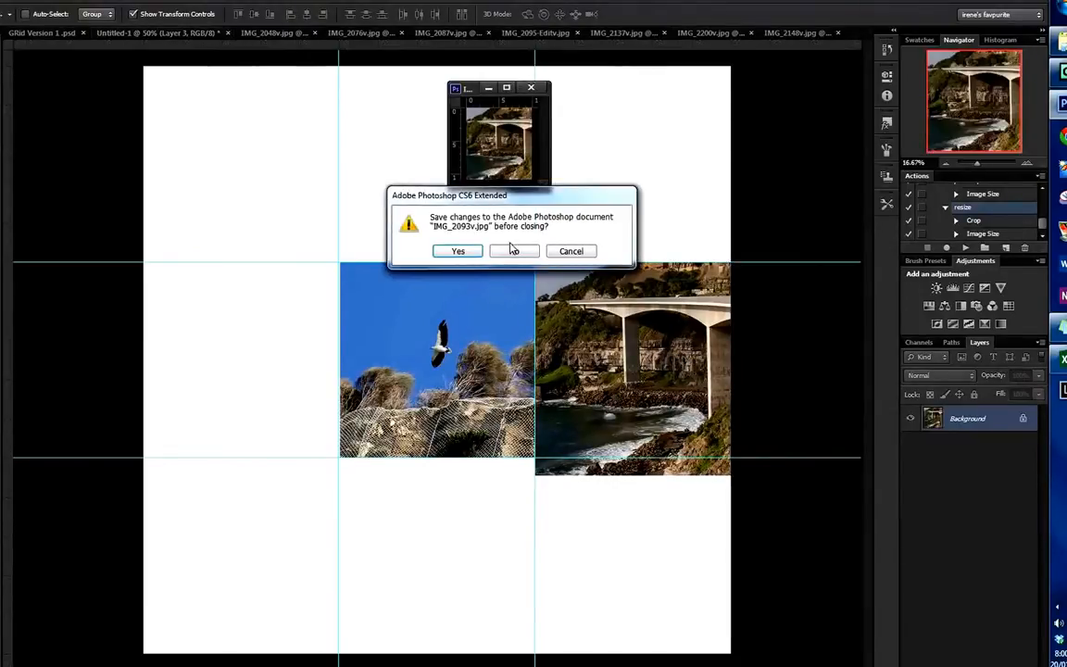
pyautogui.click(459, 252)
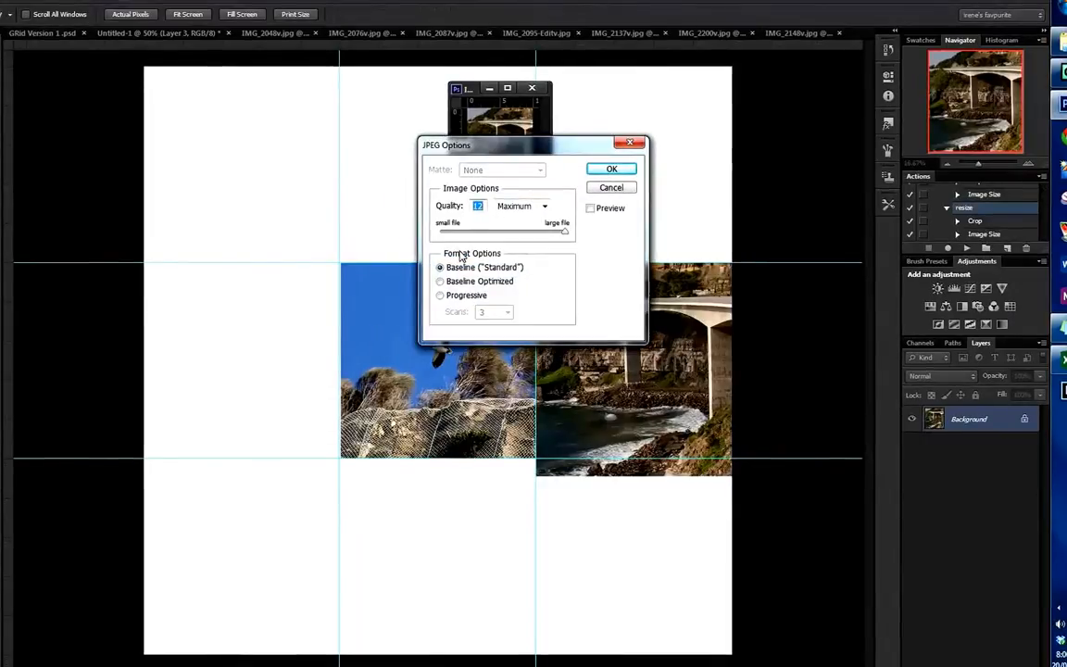
pyautogui.click(613, 170)
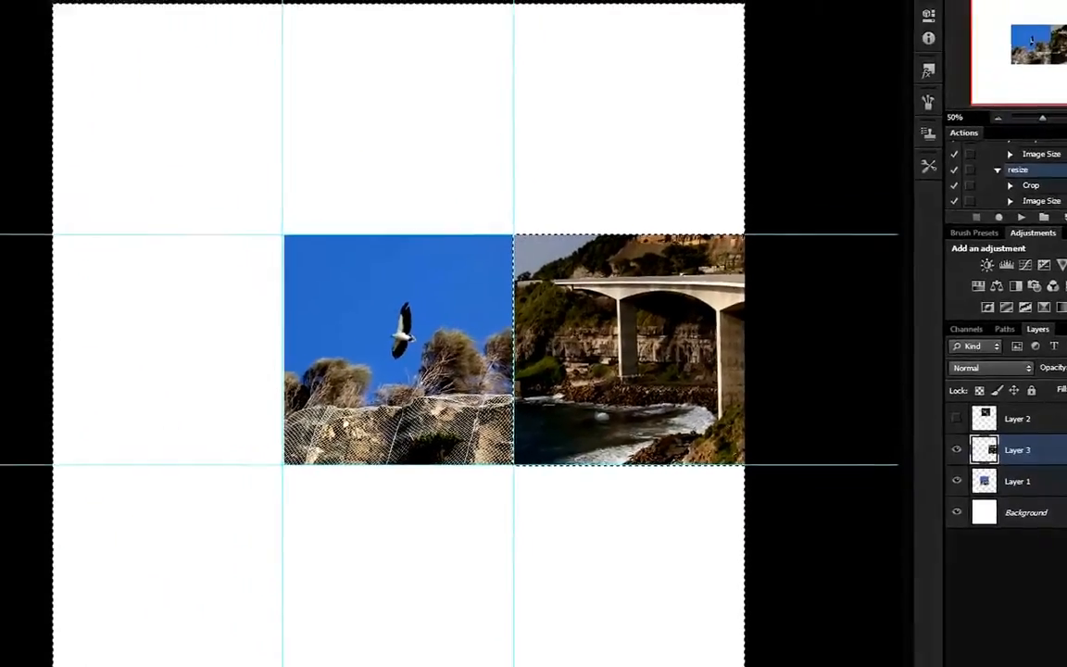
# Clear the selection and move the trimmed bridge photo up into the grid's upper-right cell
pyautogui.click(317, 5)
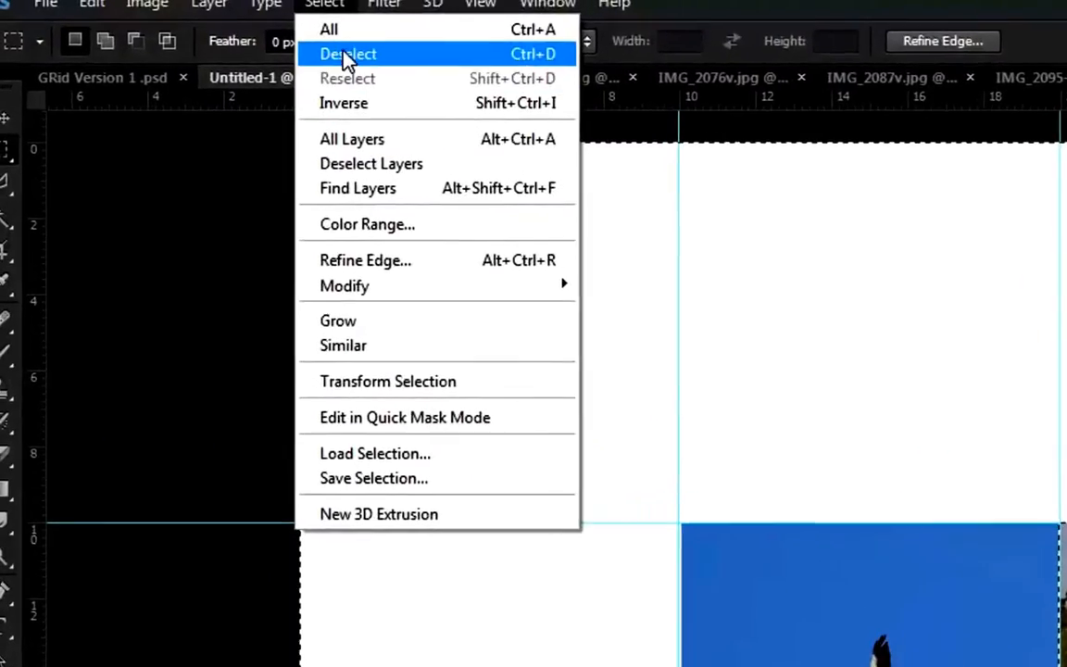
pyautogui.click(343, 54)
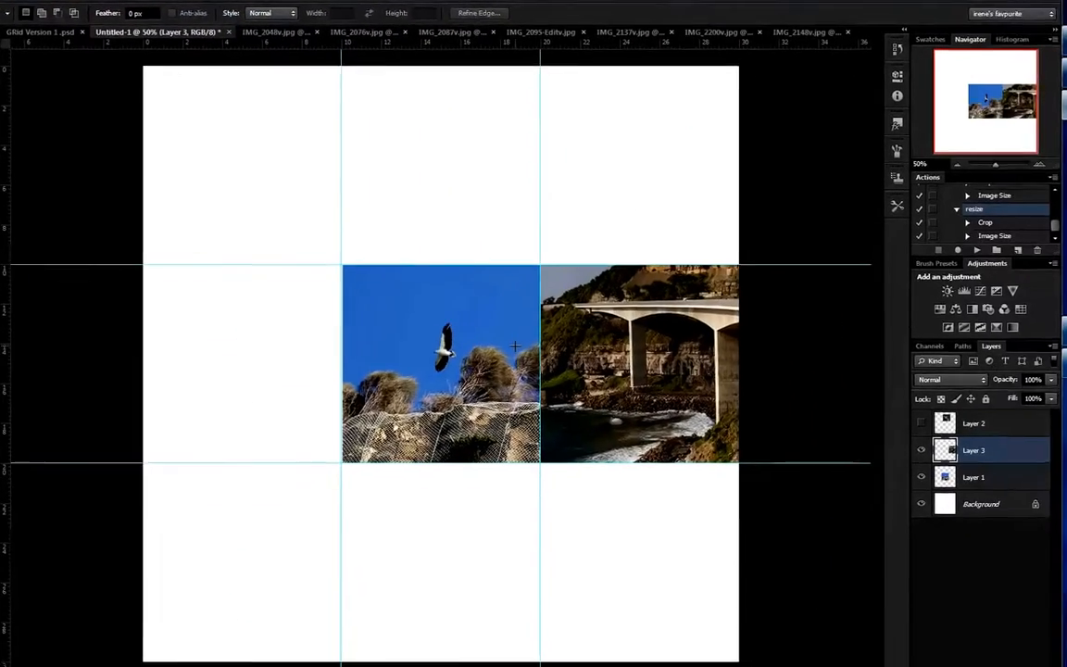
pyautogui.press('v')
pyautogui.moveTo(618, 308); pyautogui.dragTo(548, 200)
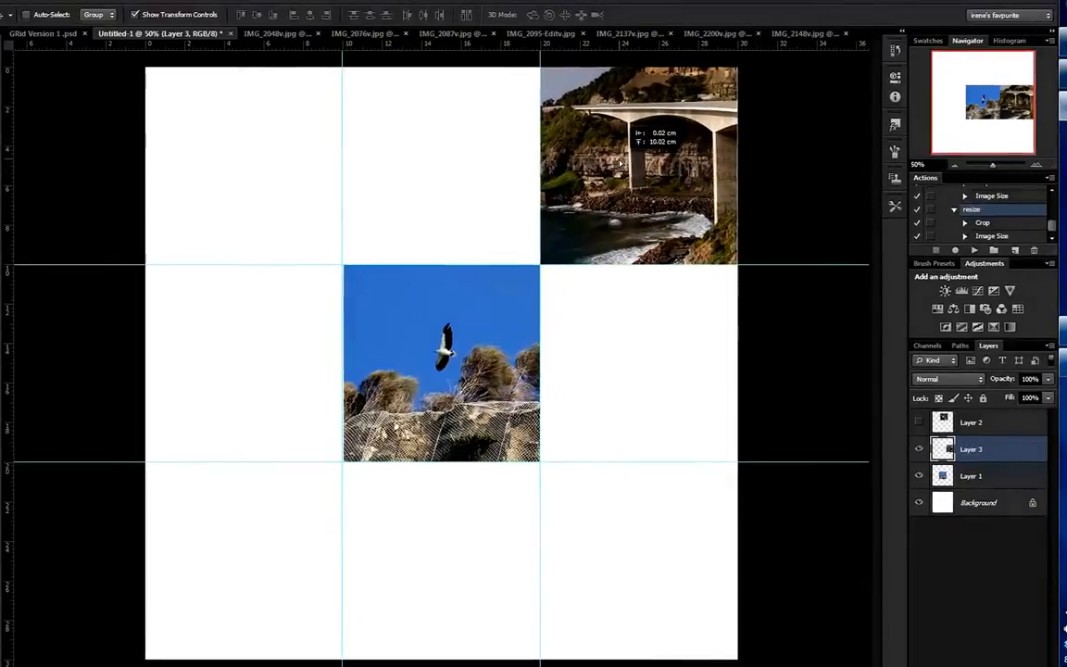
pyautogui.moveTo(625, 164); pyautogui.dragTo(627, 165)
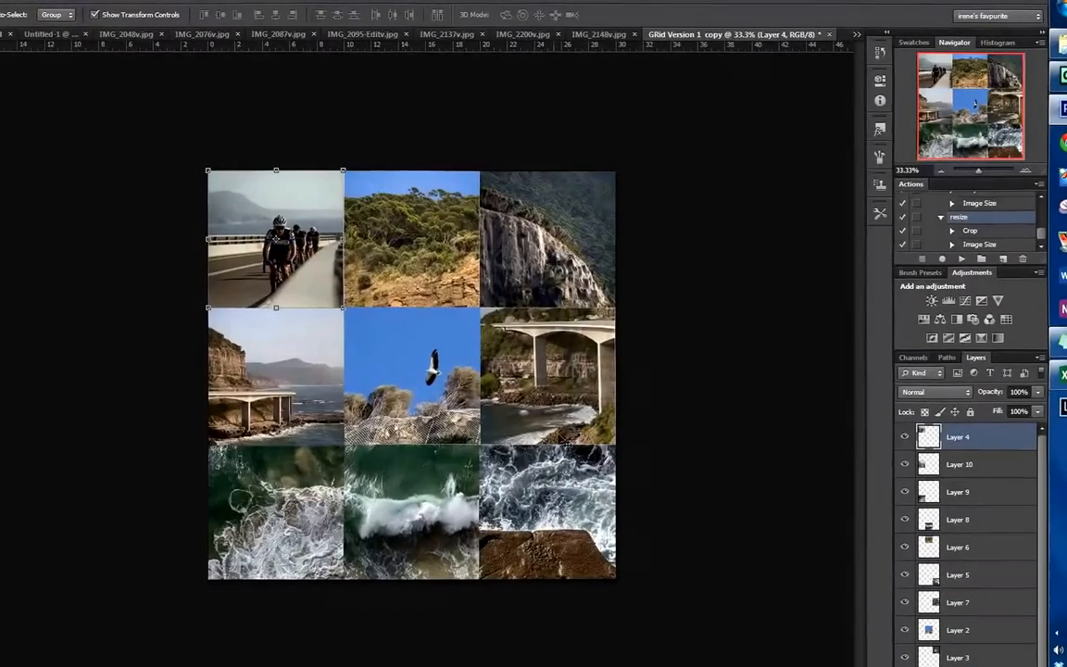
# Examine the separate photo layers of the completed GRid Version 1 copy by selecting them one after another up to Layer 4
pyautogui.click(977, 623)
pyautogui.click(981, 596)
pyautogui.click(983, 568)
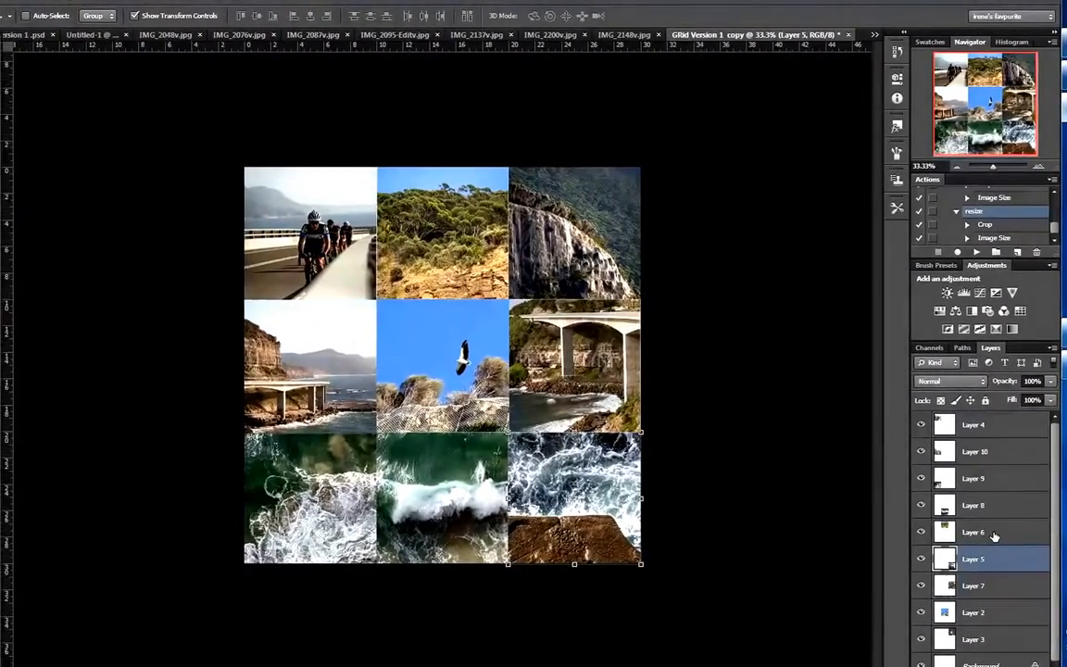
pyautogui.click(992, 534)
pyautogui.click(984, 505)
pyautogui.click(984, 478)
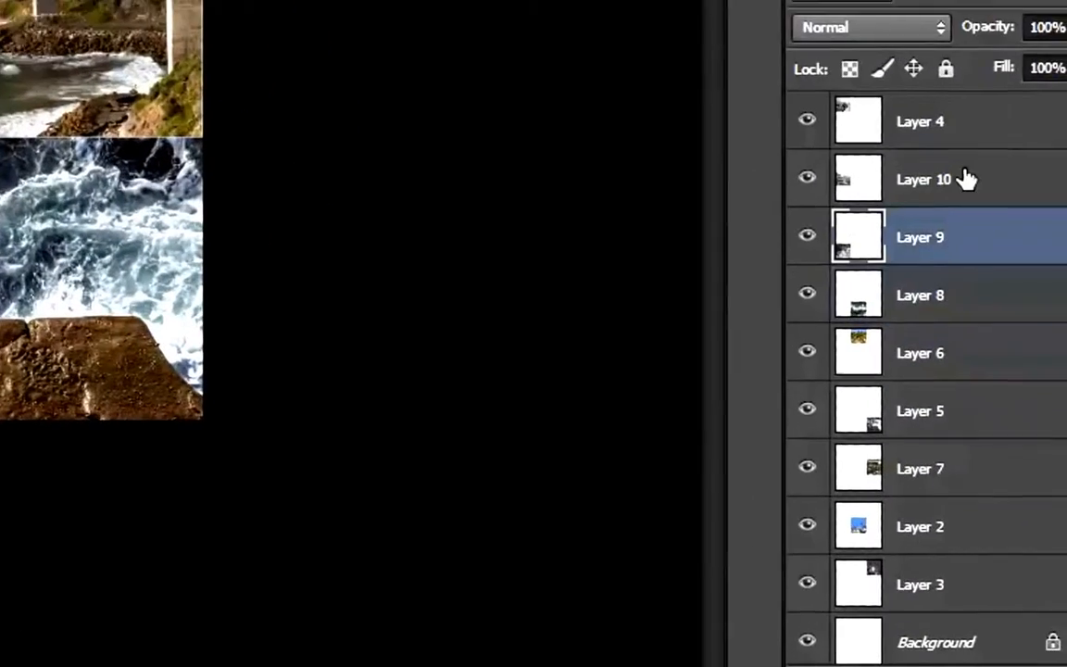
pyautogui.click(970, 166)
pyautogui.click(982, 117)
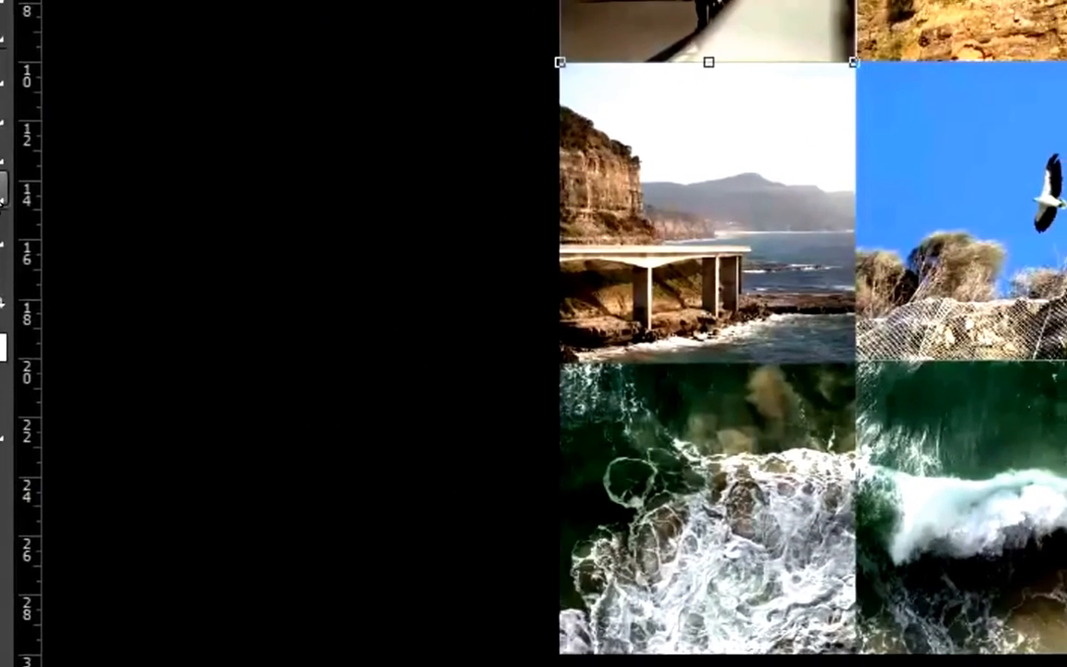
# Draw a full-height vertical black line between the first and second photo columns with the Line tool and narrow it to about 0.97 cm
pyautogui.rightClick(1, 193)
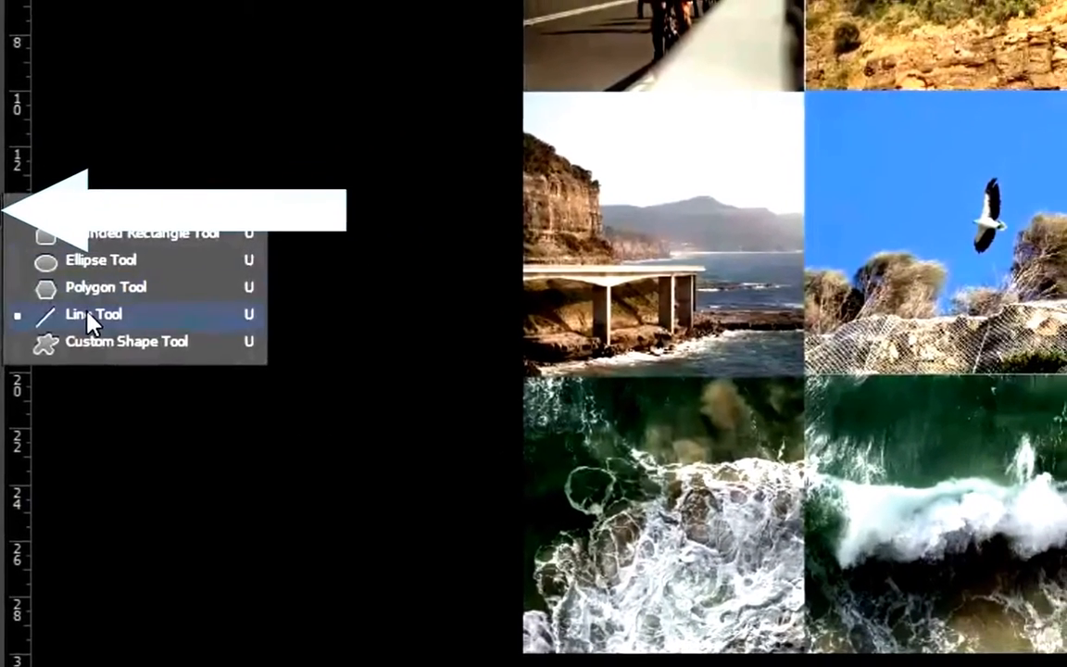
pyautogui.click(85, 311)
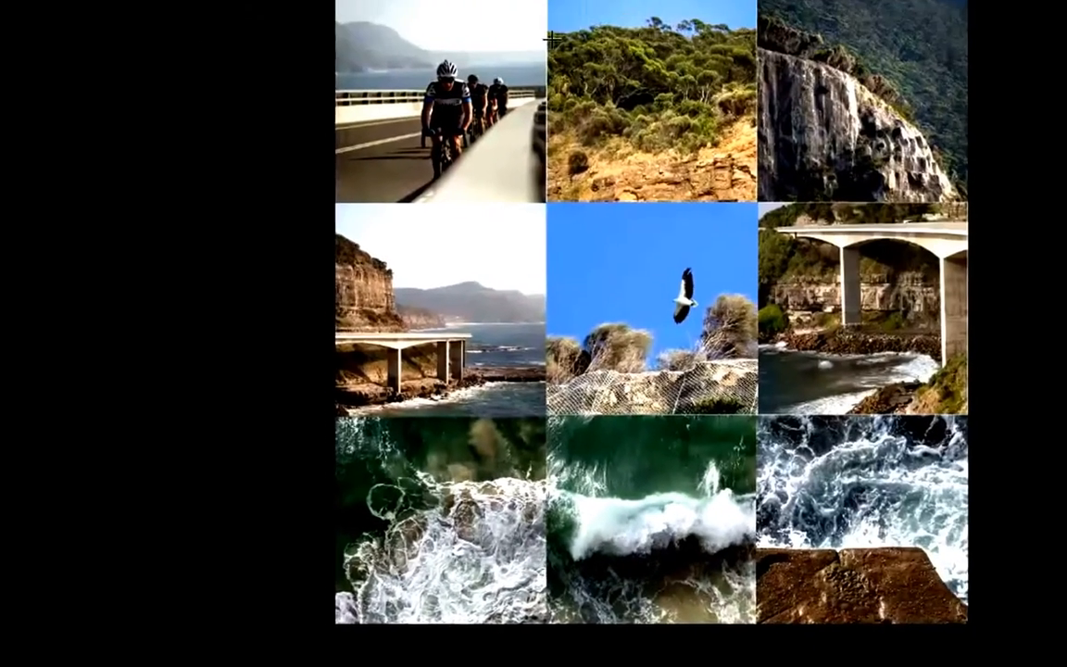
pyautogui.moveTo(553, 39); pyautogui.dragTo(539, 621)
pyautogui.moveTo(498, 652); pyautogui.dragTo(498, 652)
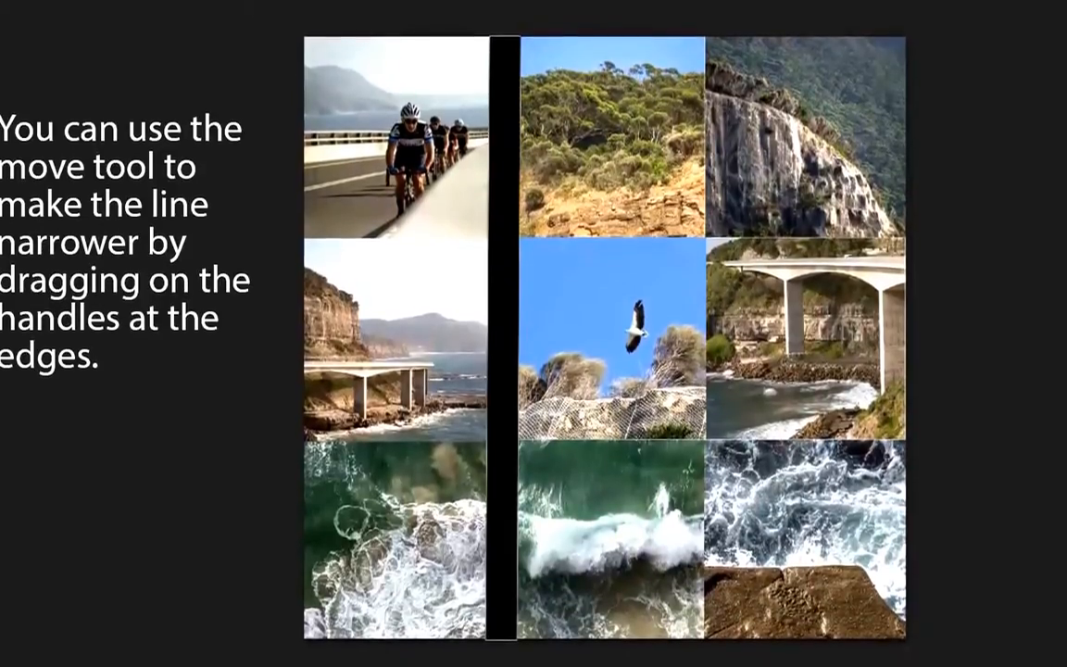
pyautogui.press('v')
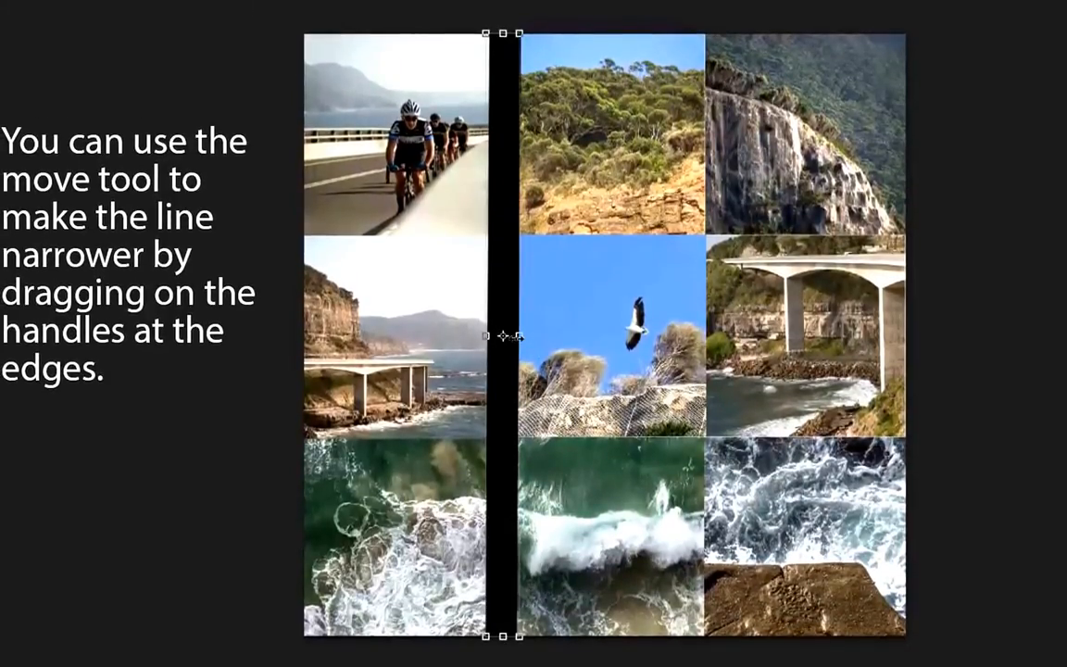
pyautogui.moveTo(520, 336); pyautogui.dragTo(505, 336)
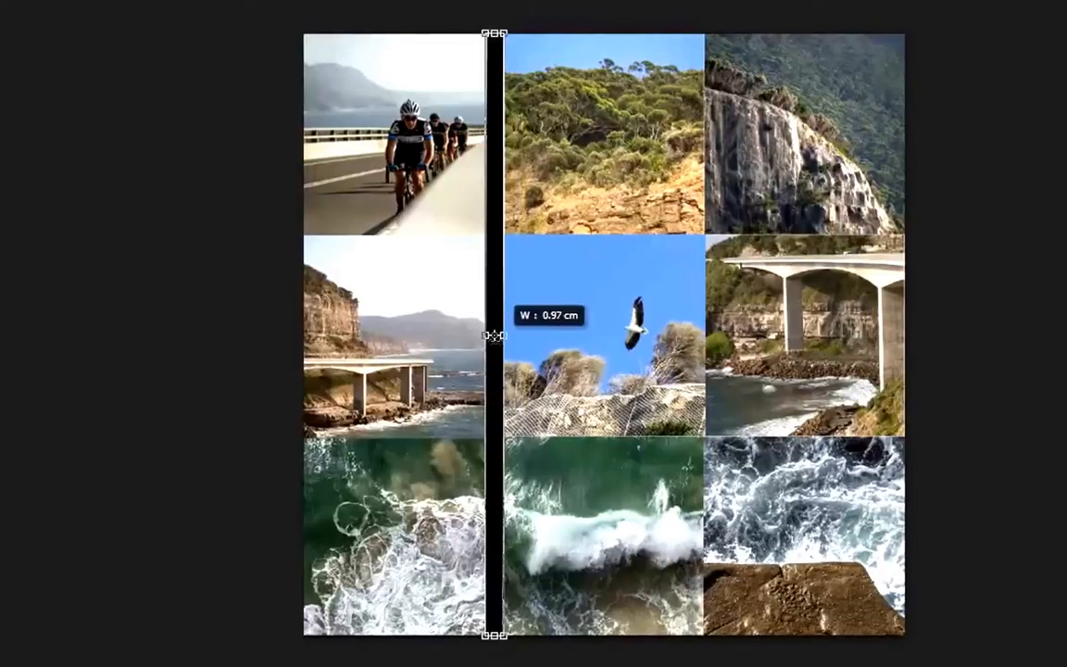